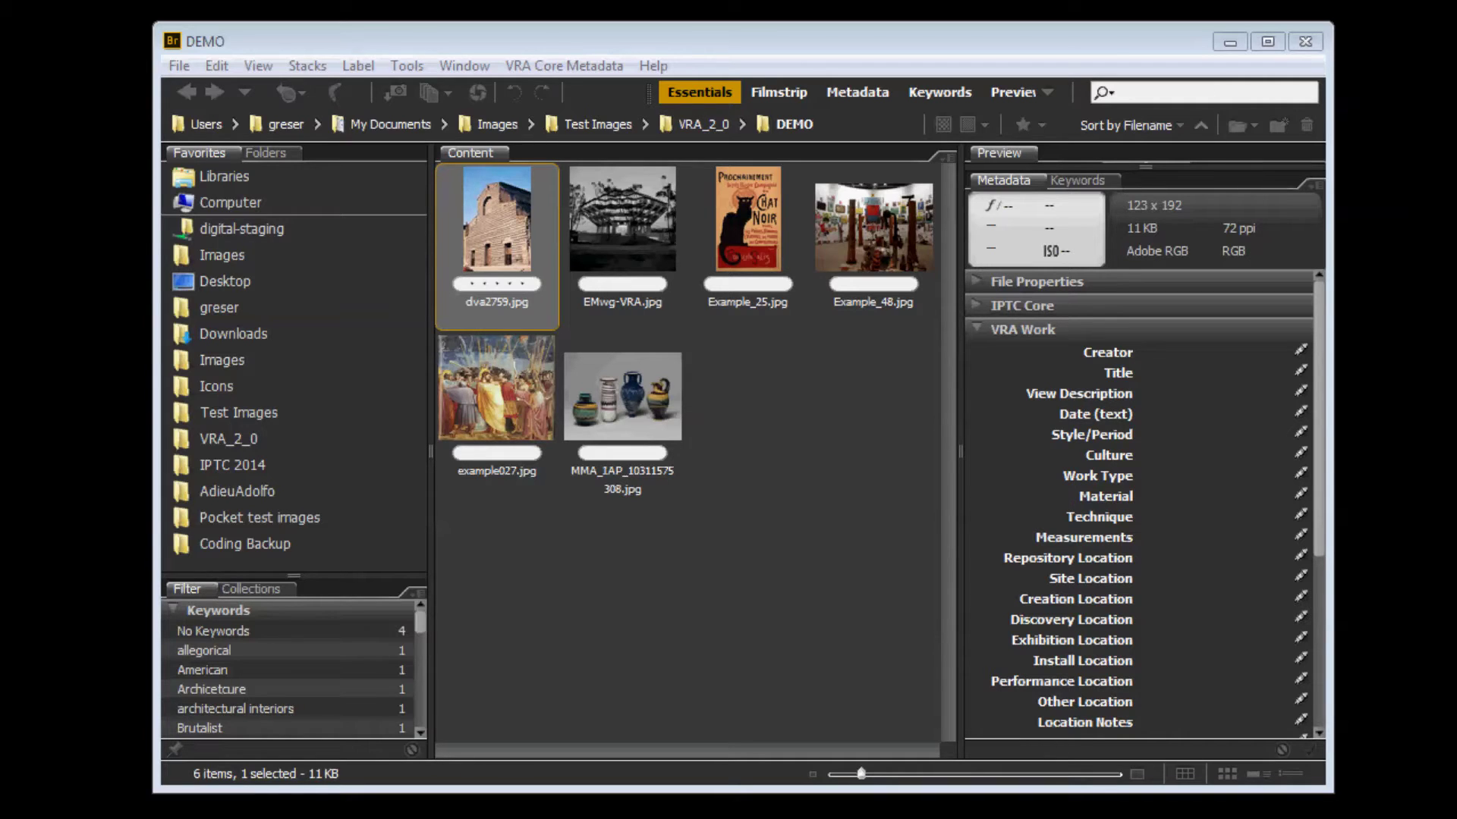
Bring Bridge forward and show the VRA Core Metadata menu with Metadata Palette and Export-Import
{"action": "left_click", "coordinate": [807, 40]}
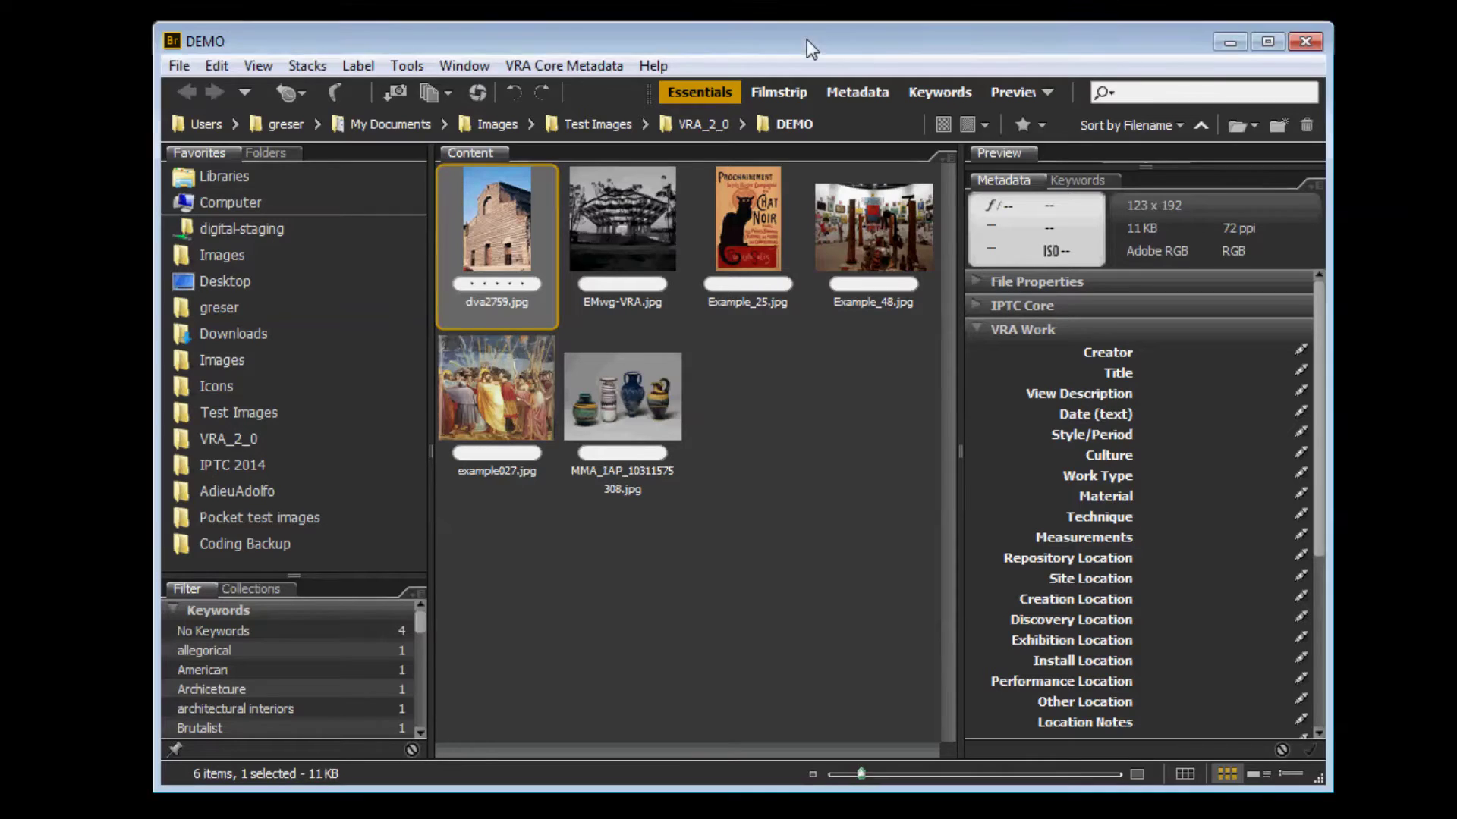
{"action": "left_click", "coordinate": [591, 65]}
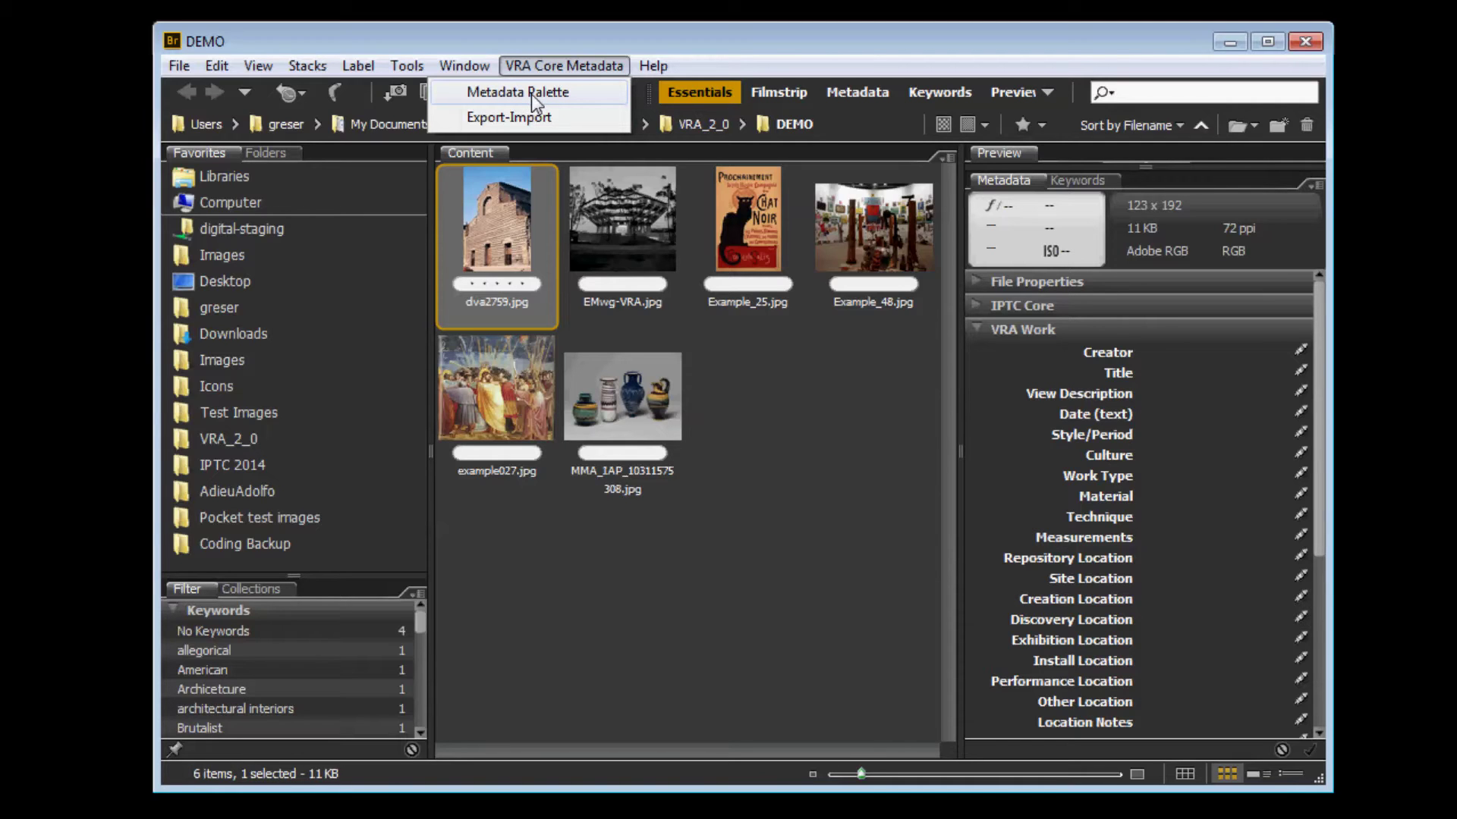
{"action": "mouse_move", "coordinate": [653, 66]}
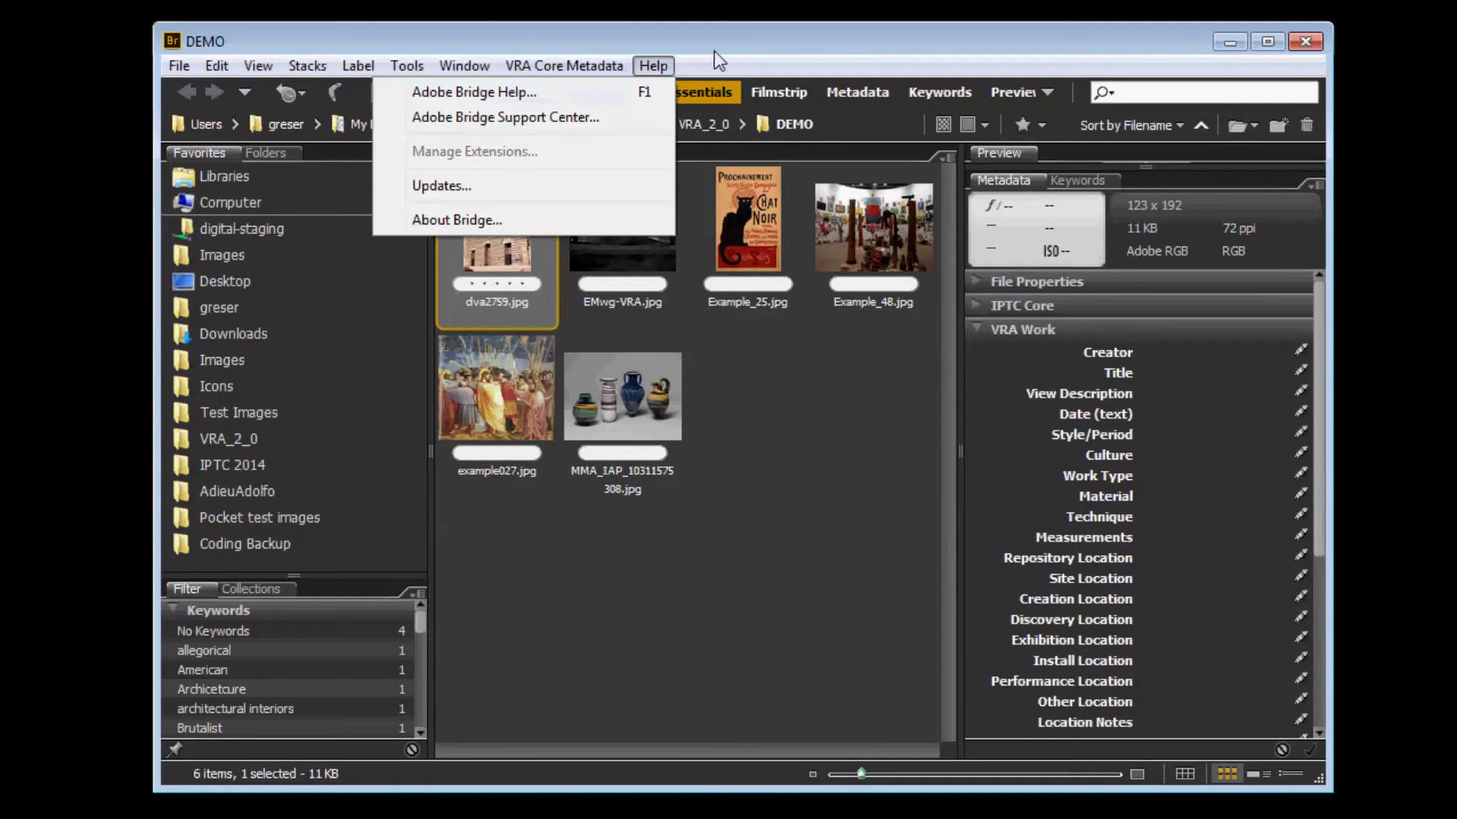
{"action": "left_click", "coordinate": [781, 47]}
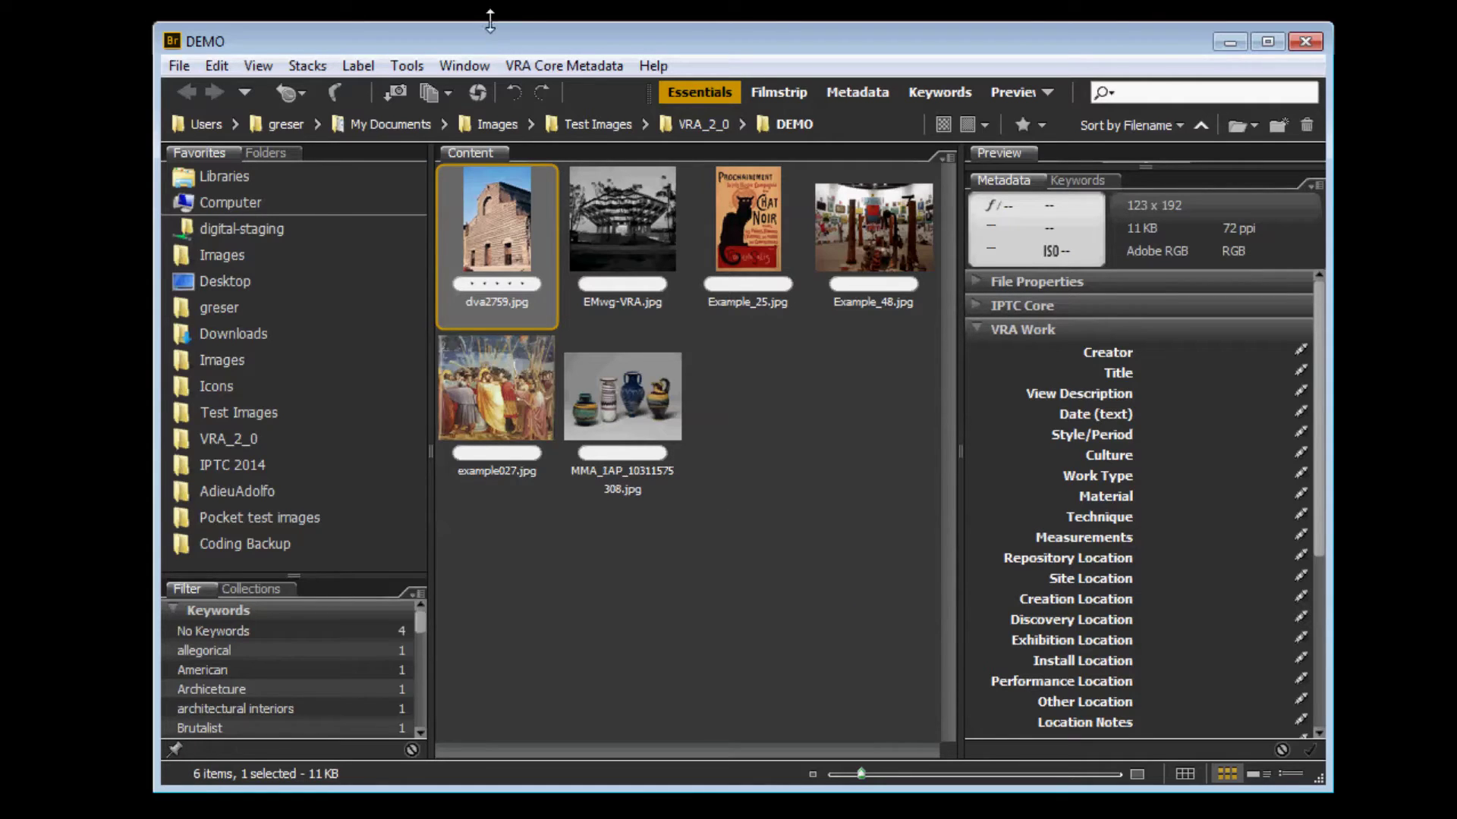
{"action": "left_click", "coordinate": [559, 70]}
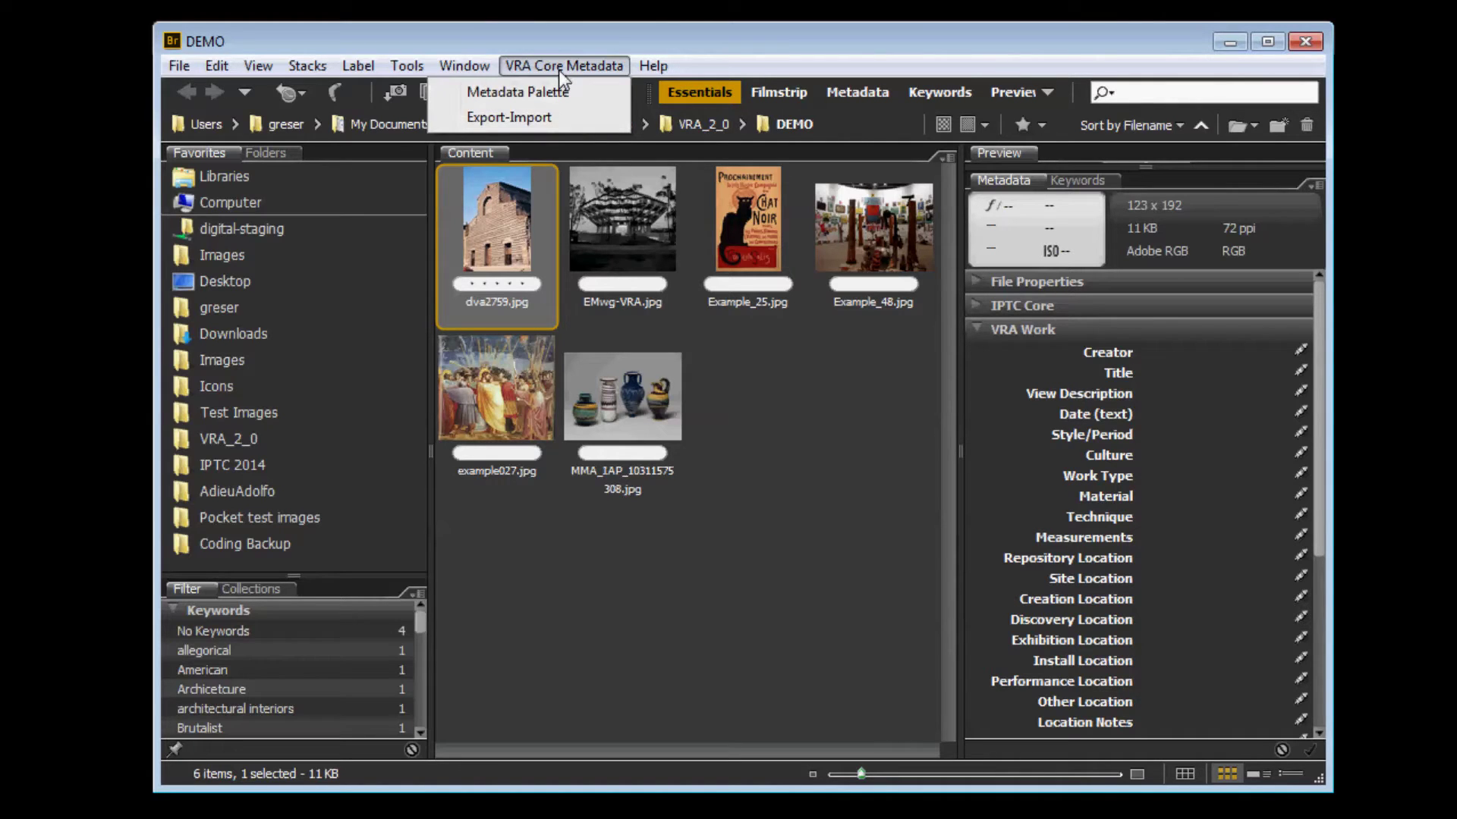
Open the VRA Export-Import tool, glance at Import, and return to Export mode
{"action": "left_click", "coordinate": [503, 119]}
{"action": "left_click_drag", "start_coordinate": [642, 107], "coordinate": [566, 9]}
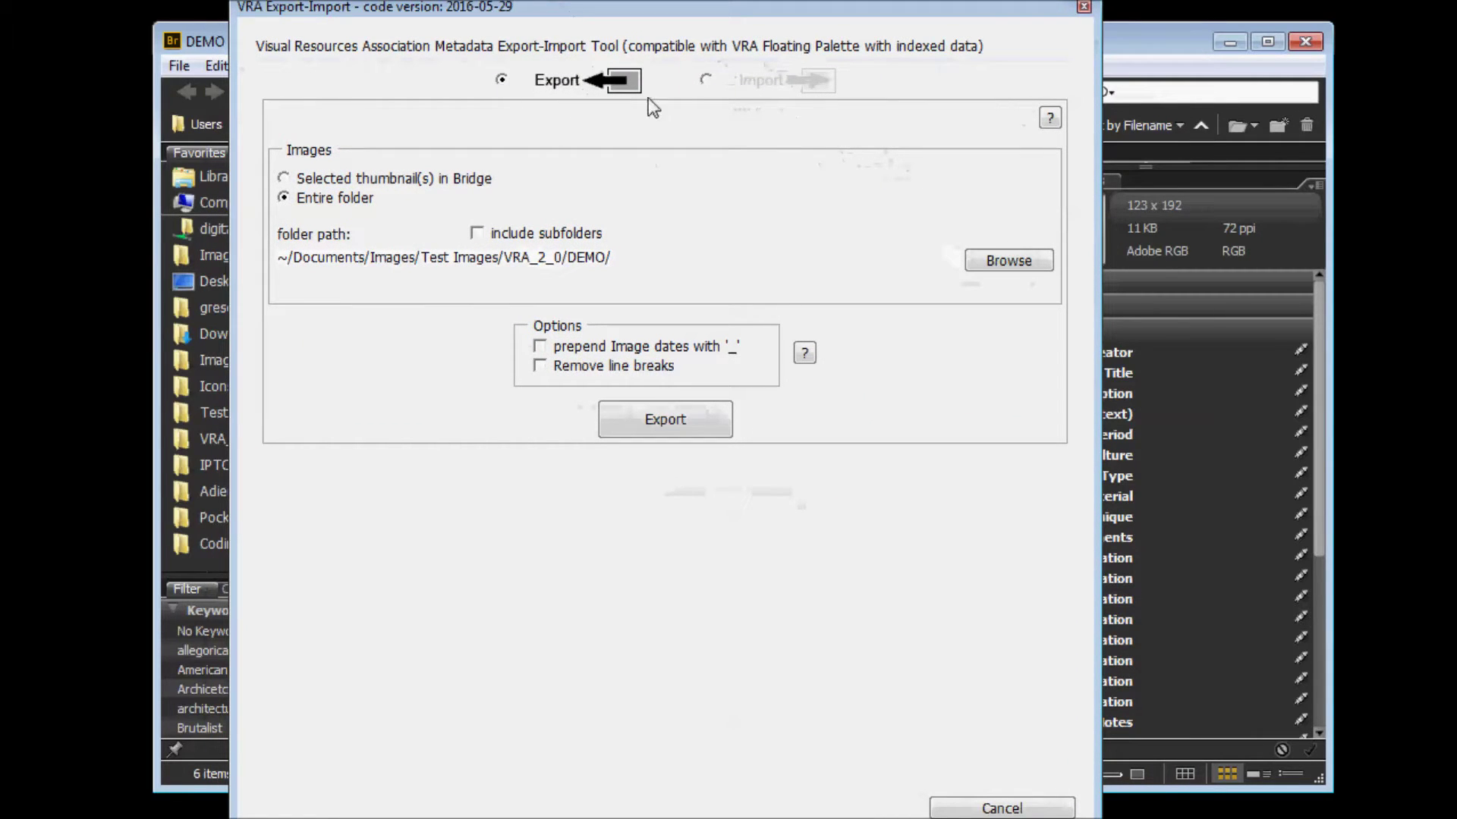
{"action": "left_click", "coordinate": [708, 81]}
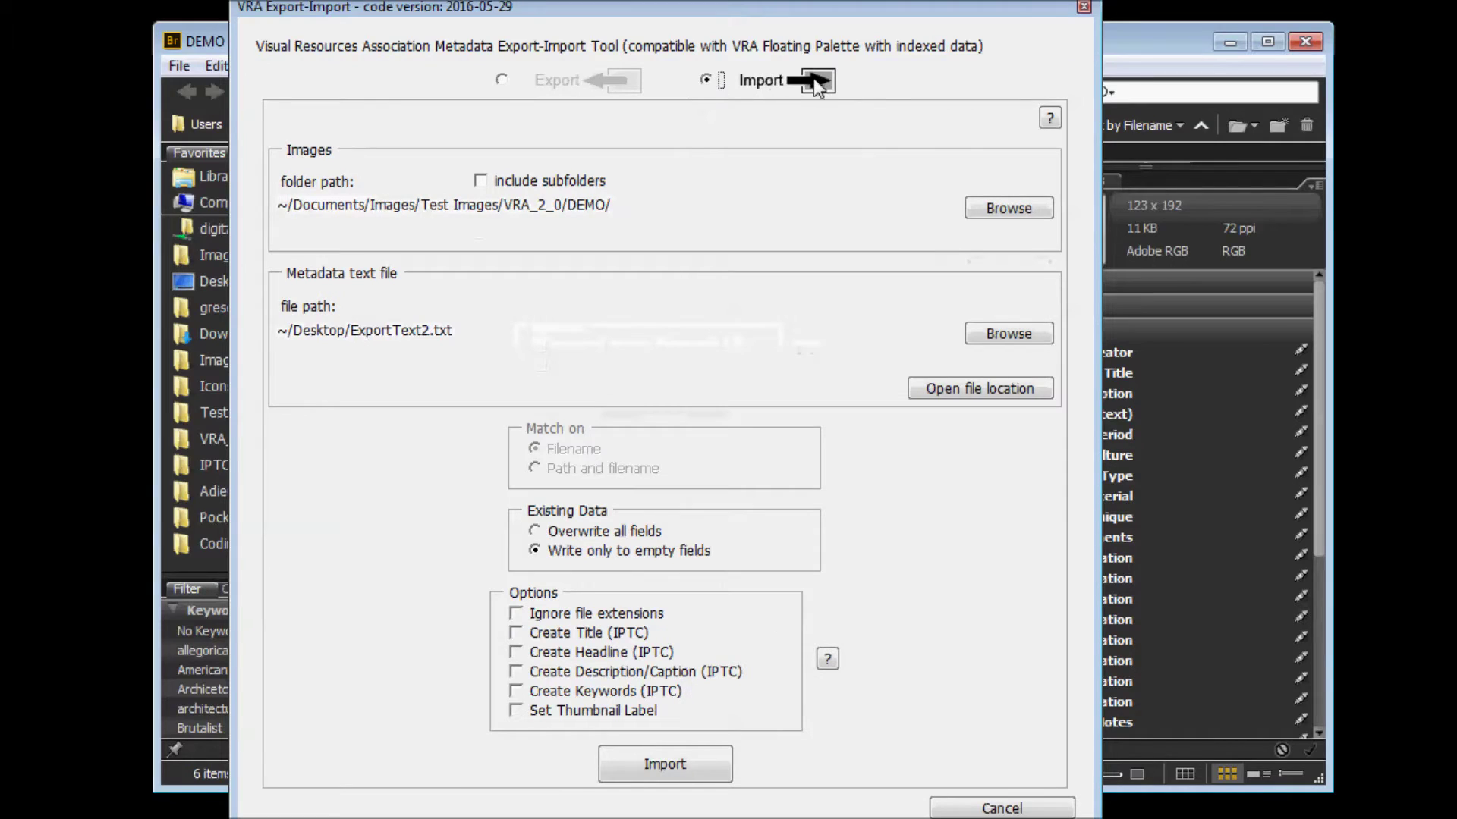
{"action": "left_click", "coordinate": [502, 81]}
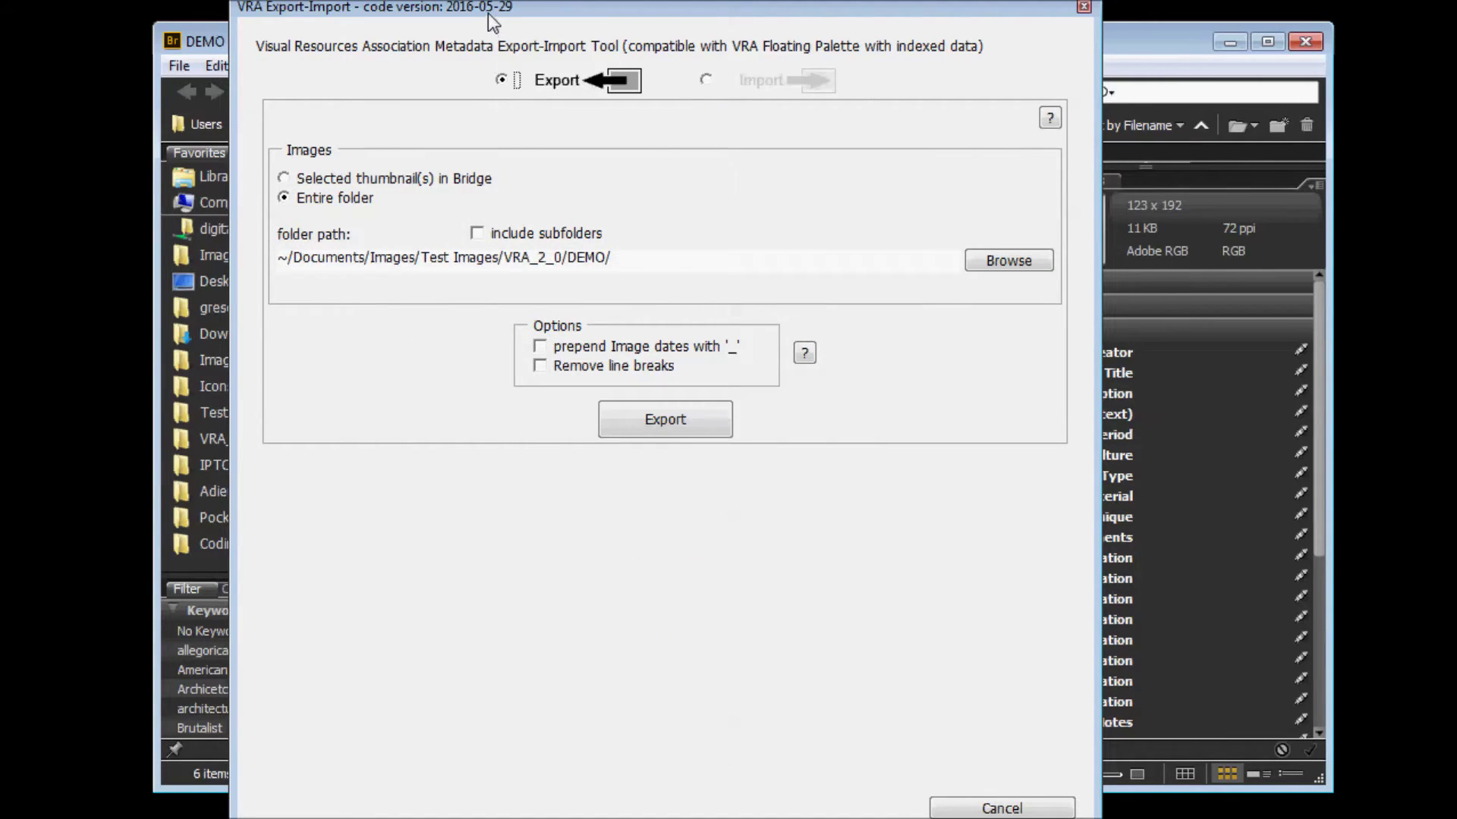
{"action": "left_click_drag", "start_coordinate": [490, 10], "coordinate": [819, 23]}
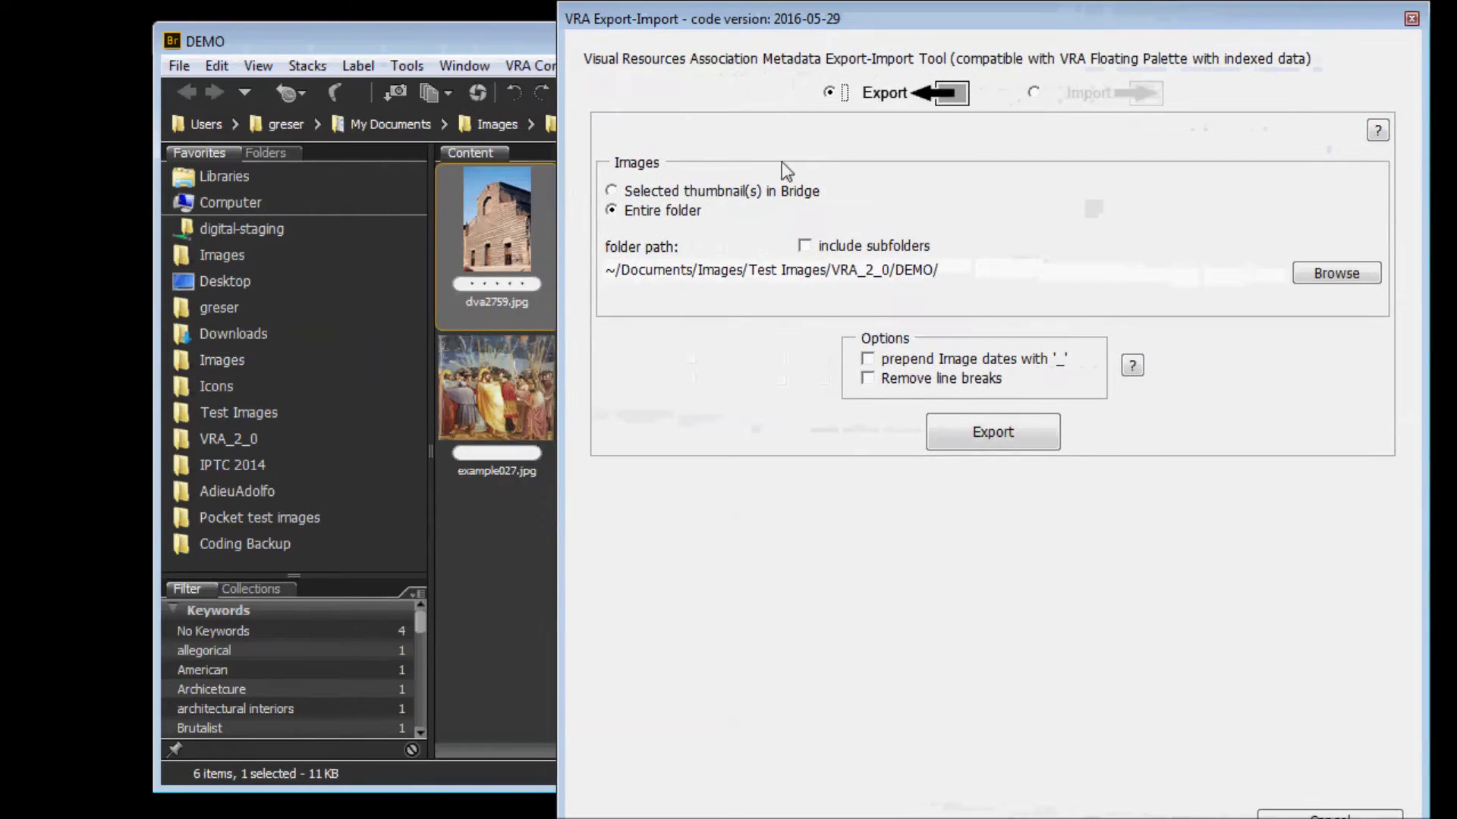
Try exporting only selected images, selecting EMwg-VRA.jpg and Example_25.jpg in Bridge
{"action": "left_click", "coordinate": [615, 192]}
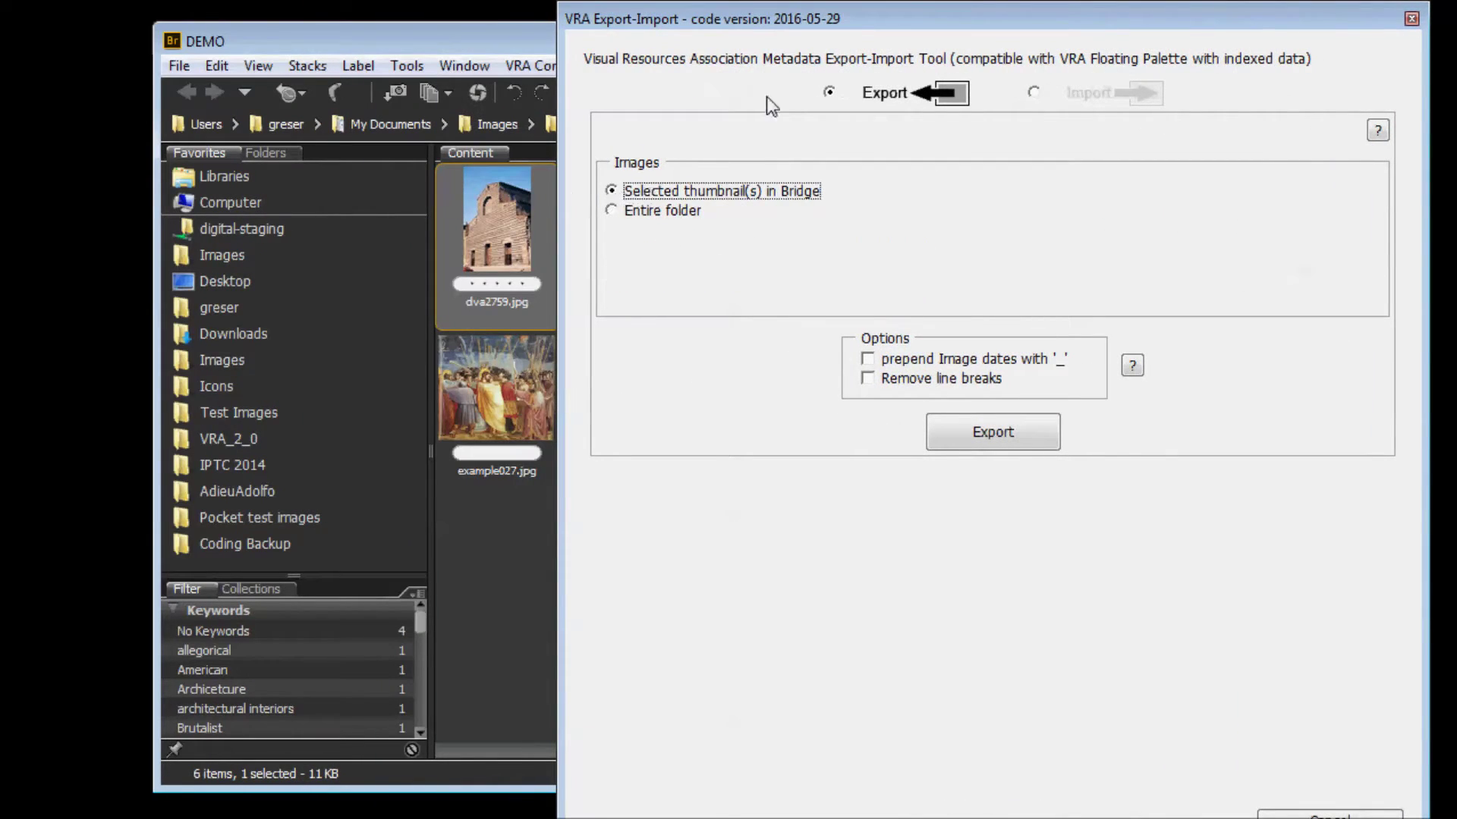
{"action": "left_click_drag", "start_coordinate": [839, 20], "coordinate": [1229, 16]}
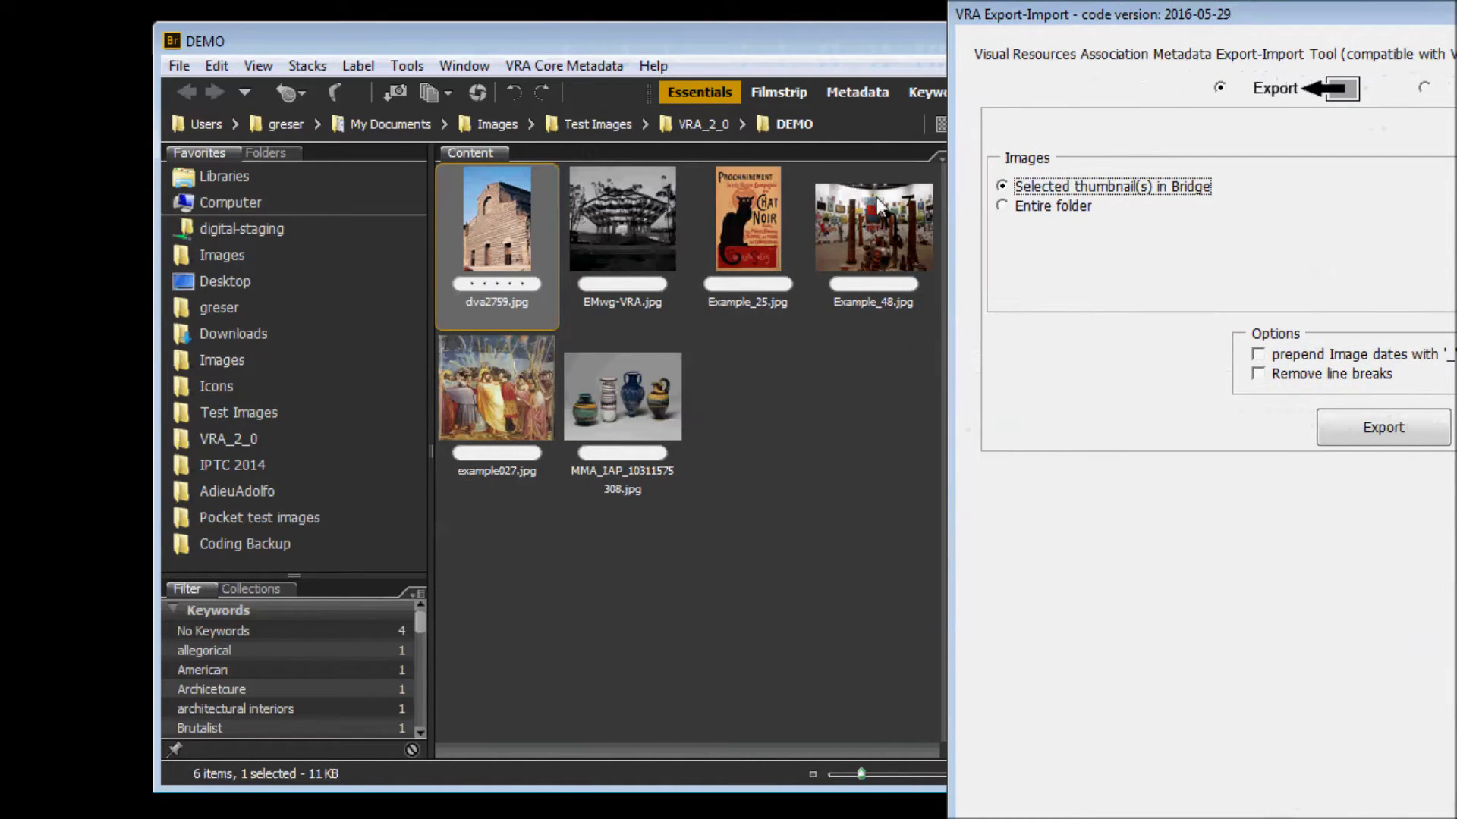
{"action": "left_click", "coordinate": [619, 247], "text": "ctrl"}
{"action": "left_click", "coordinate": [745, 223], "text": "ctrl"}
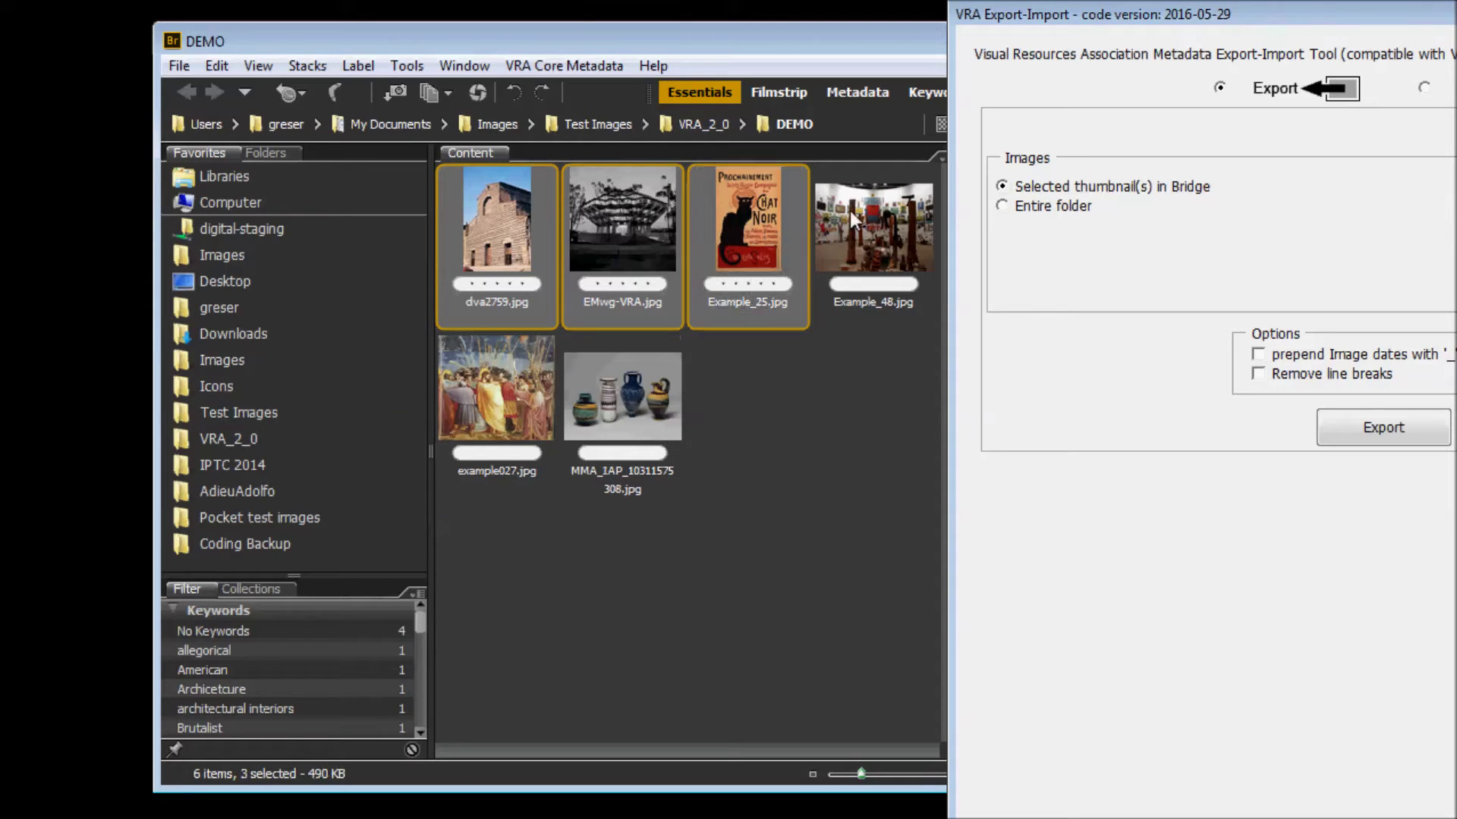
{"action": "left_click_drag", "start_coordinate": [1121, 16], "coordinate": [612, 17]}
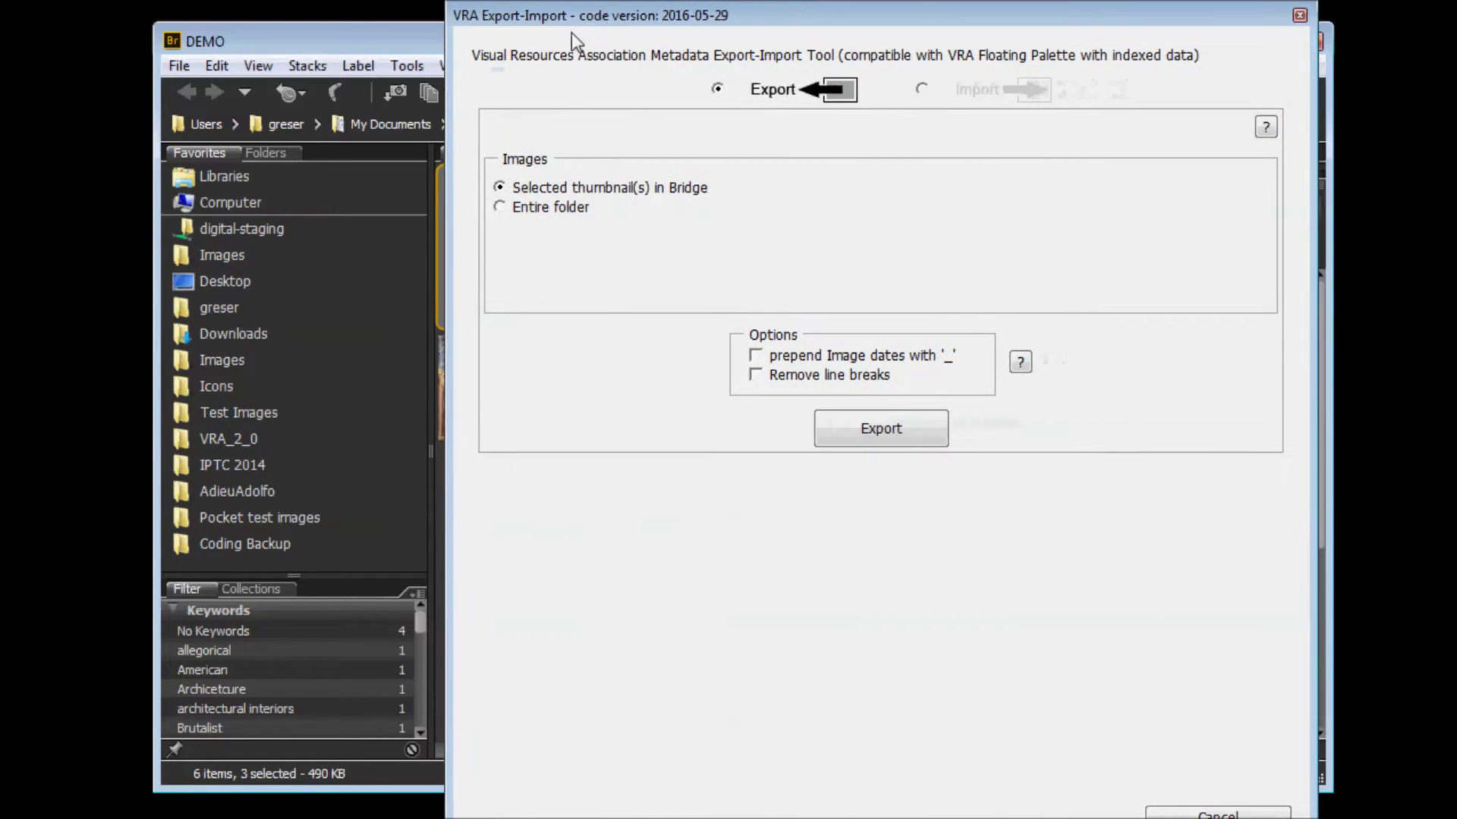
Export the entire DEMO folder instead, keeping DEMO as source and including subfolders
{"action": "left_click", "coordinate": [498, 207]}
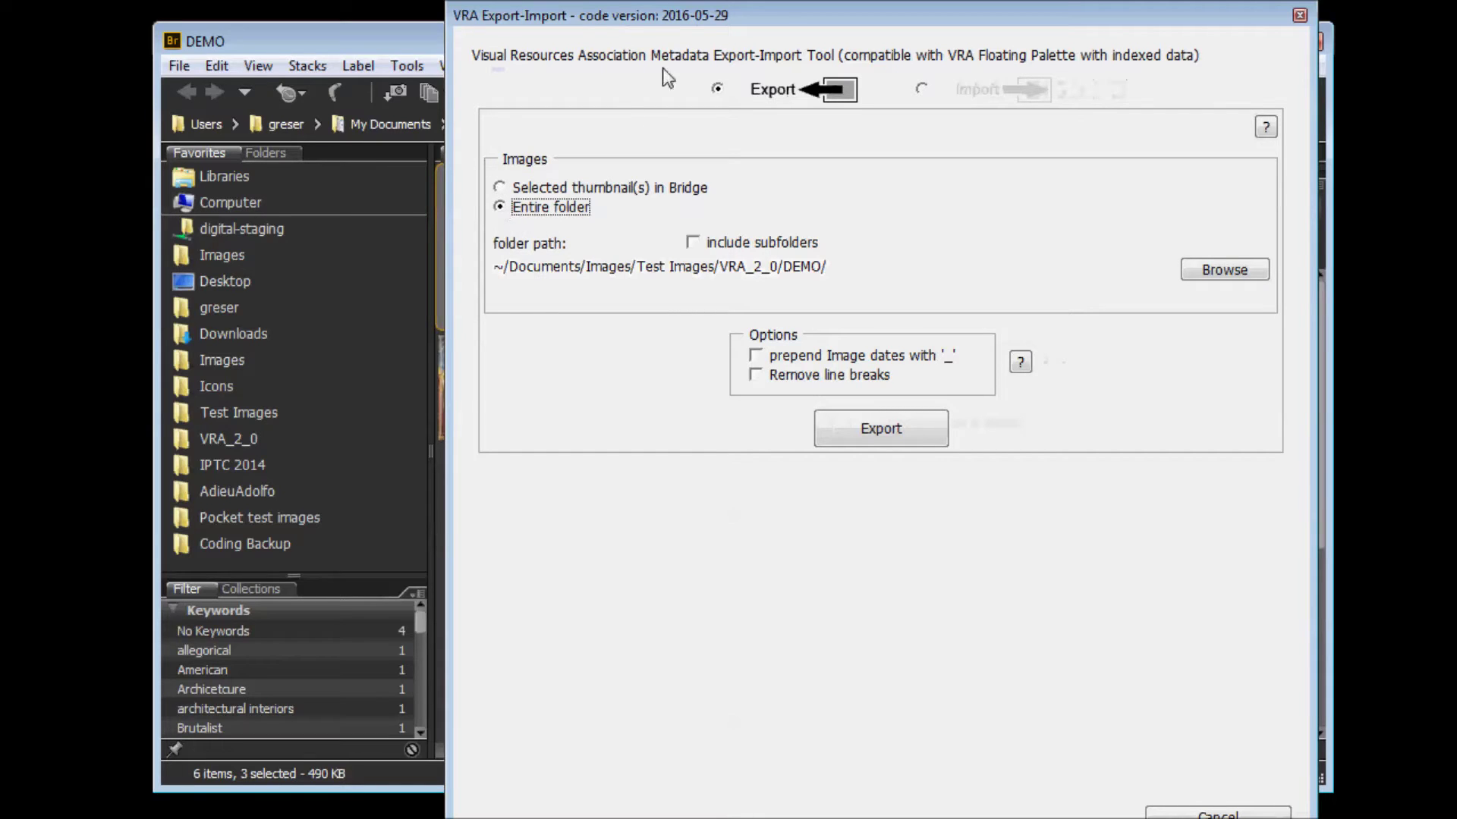
{"action": "left_click_drag", "start_coordinate": [705, 25], "coordinate": [608, 21]}
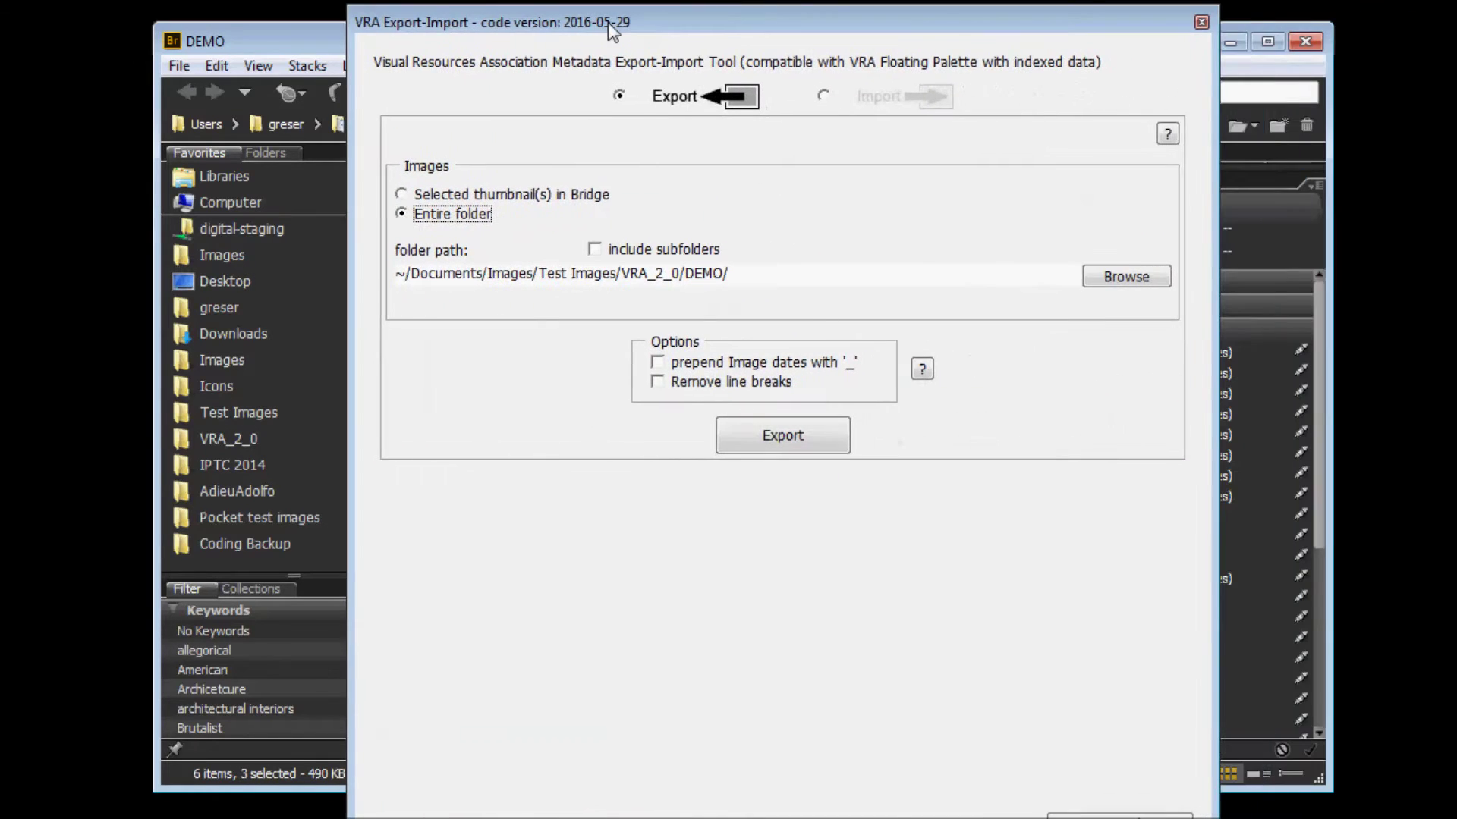
{"action": "left_click", "coordinate": [1144, 281]}
{"action": "left_click_drag", "start_coordinate": [1003, 349], "coordinate": [941, 176]}
{"action": "left_click", "coordinate": [974, 749]}
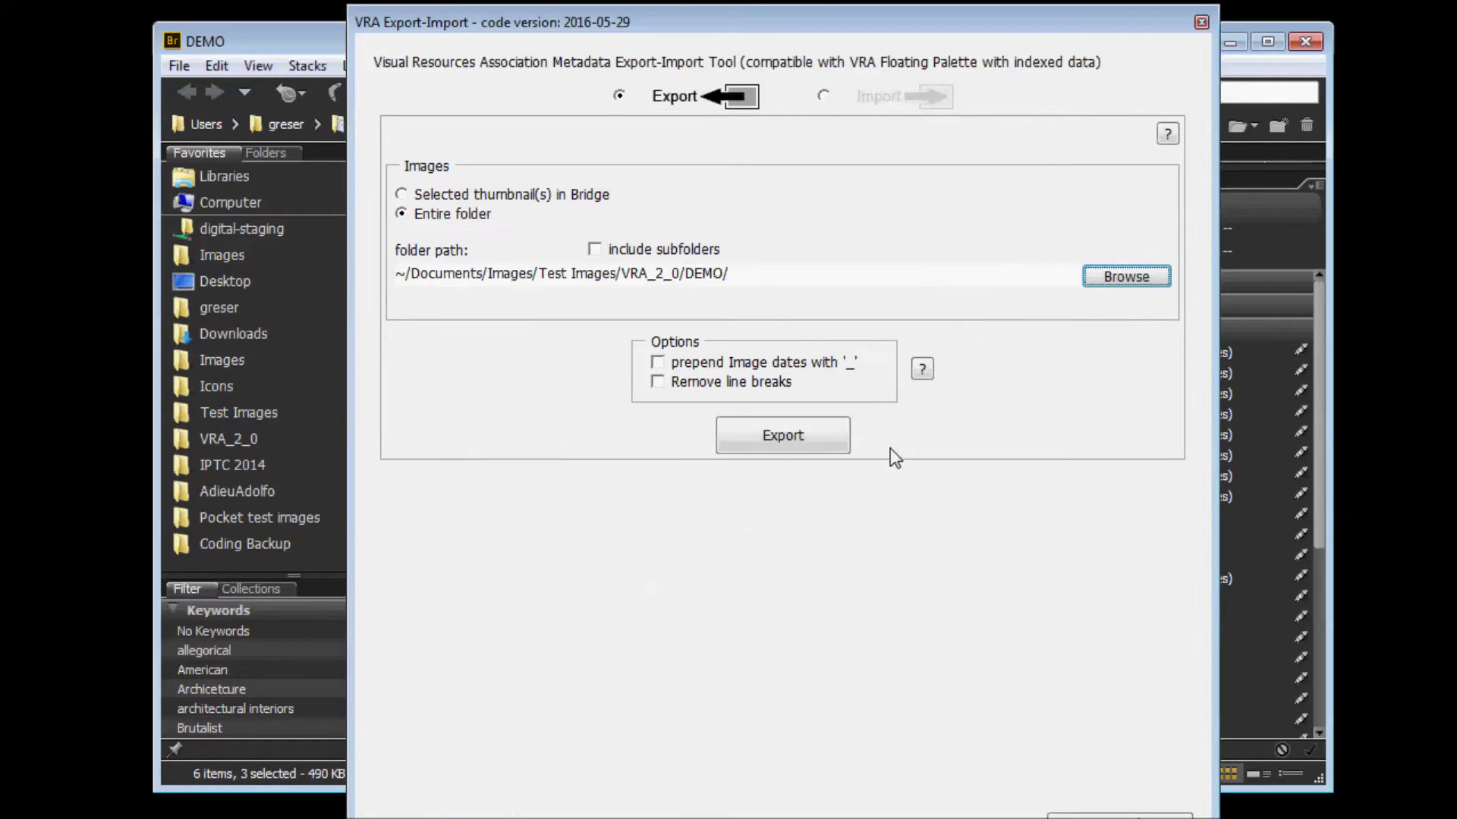
{"action": "left_click", "coordinate": [595, 250]}
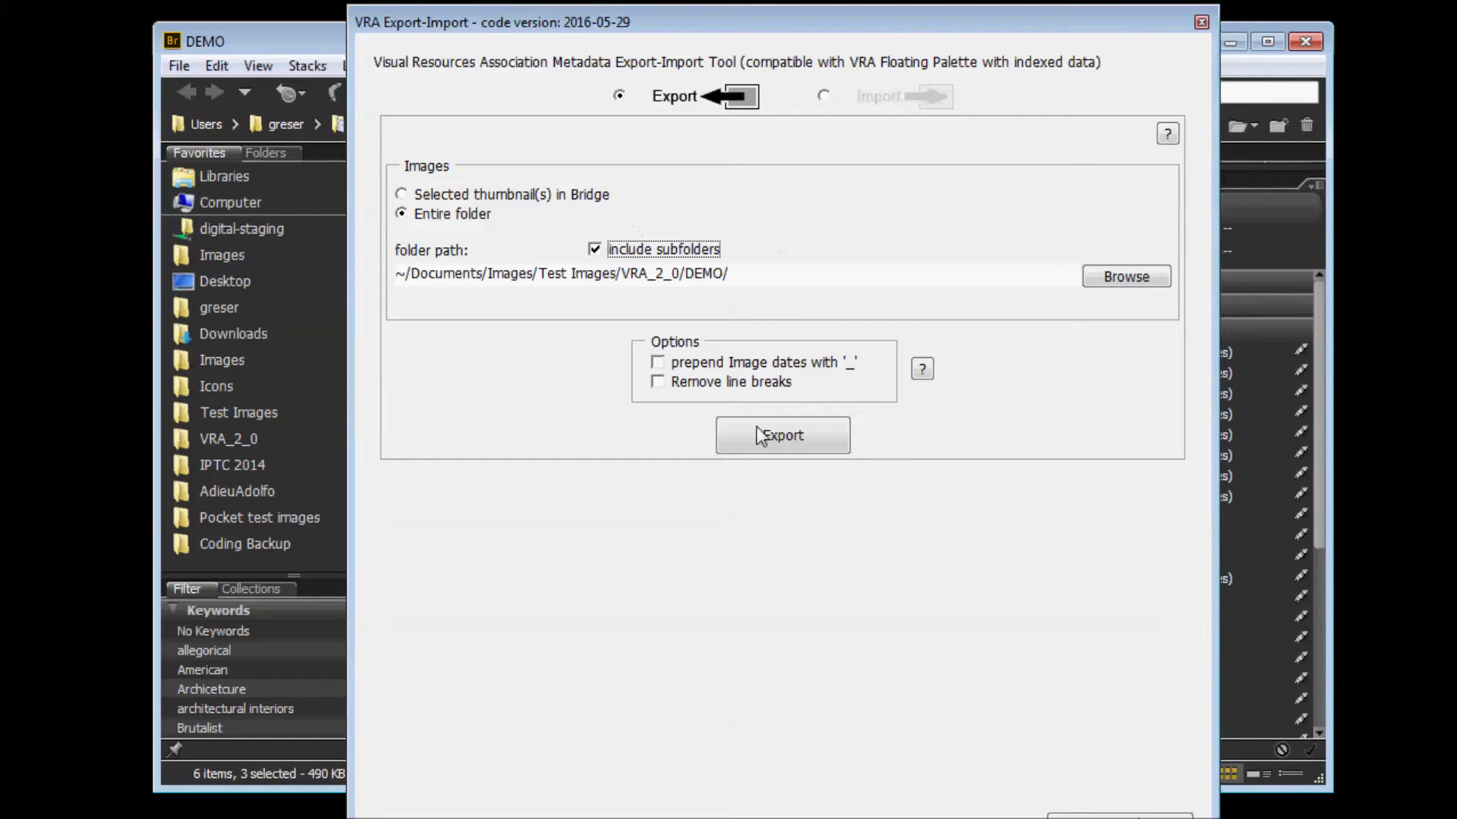
Enable 'prepend Image dates with _' and 'Remove line breaks' in the export options
{"action": "mouse_move", "coordinate": [657, 371]}
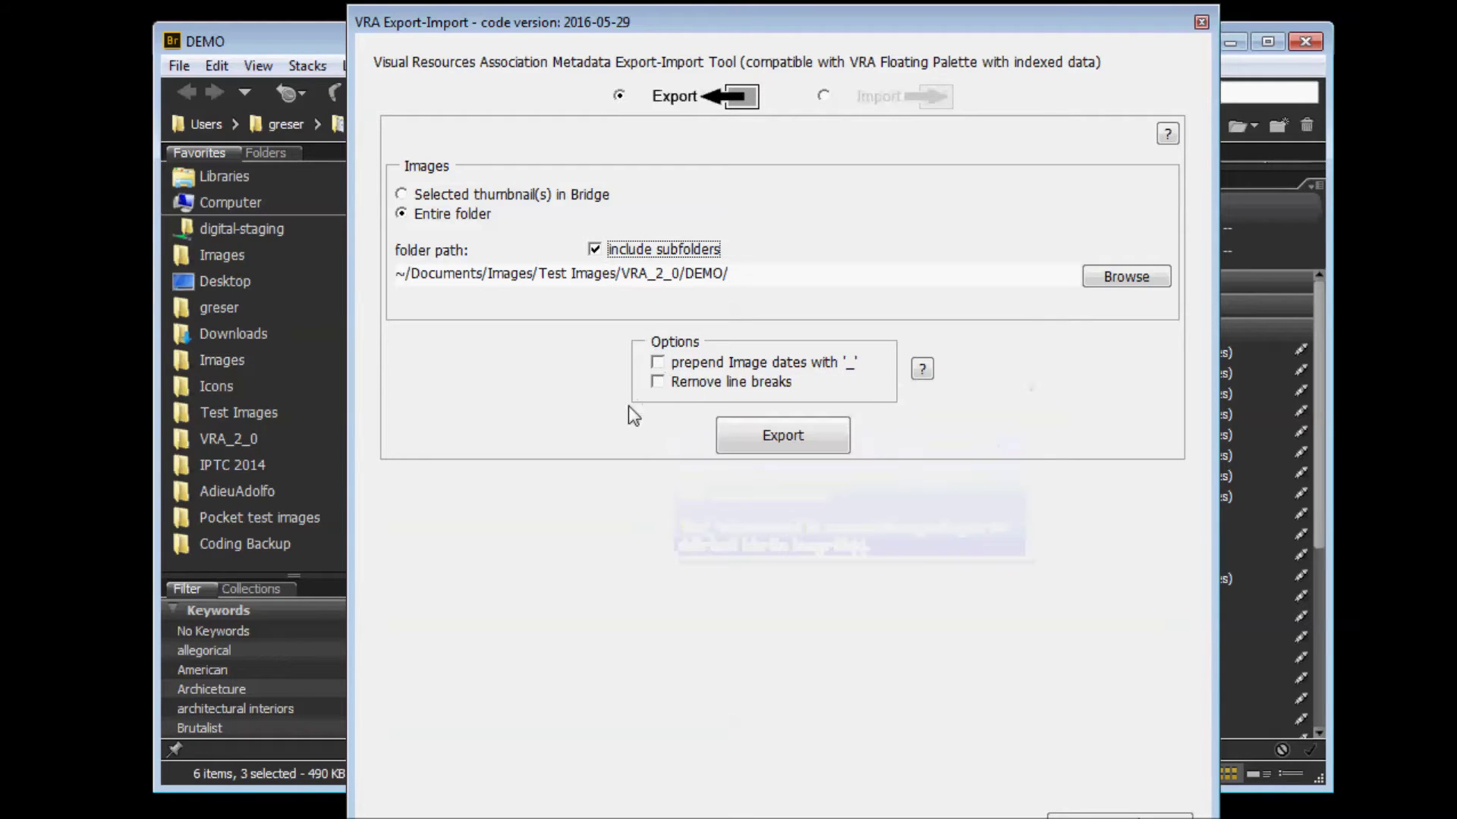
{"action": "left_click", "coordinate": [657, 361]}
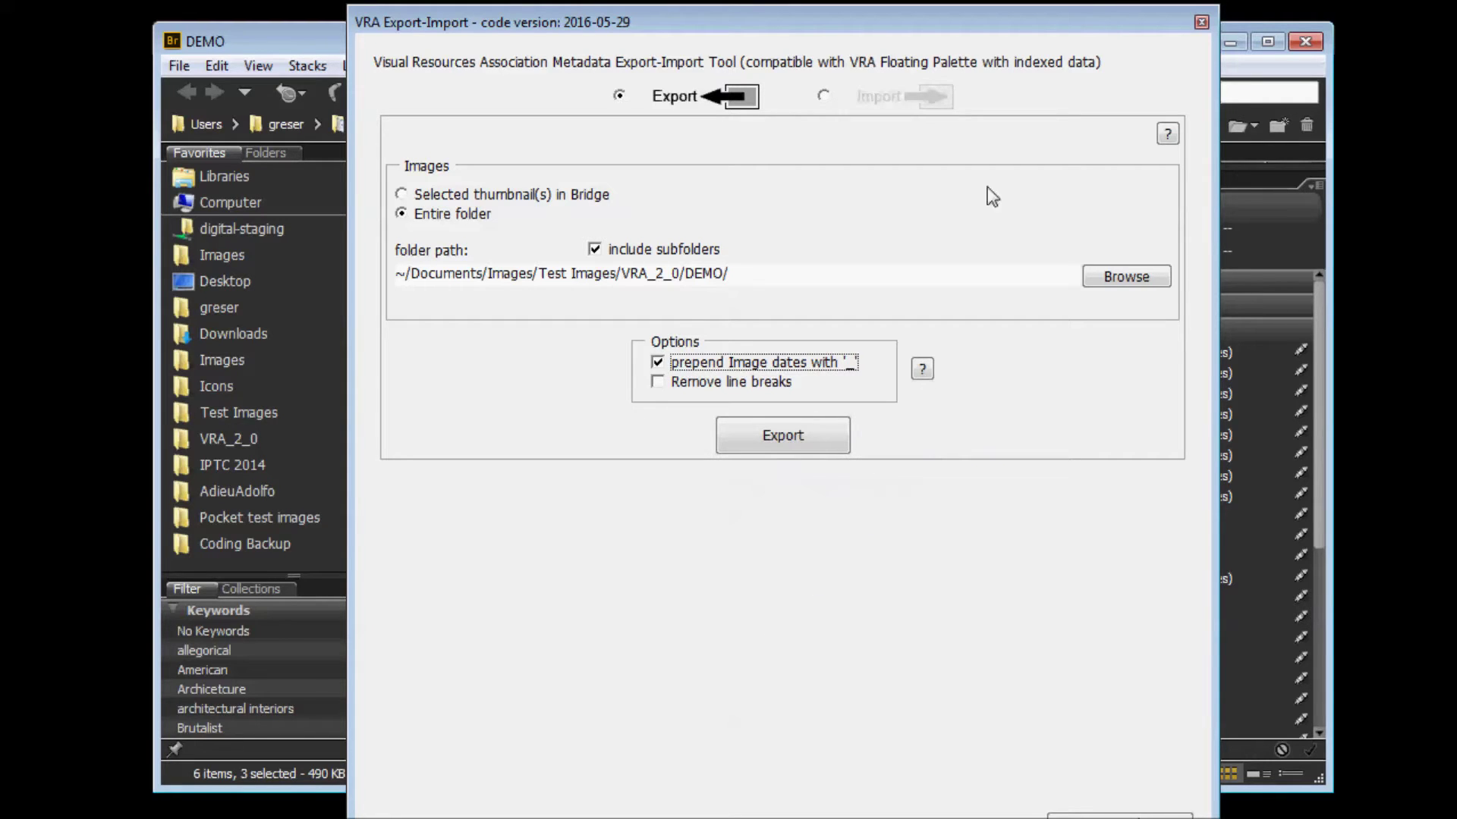
{"action": "left_click_drag", "start_coordinate": [942, 16], "coordinate": [917, 0]}
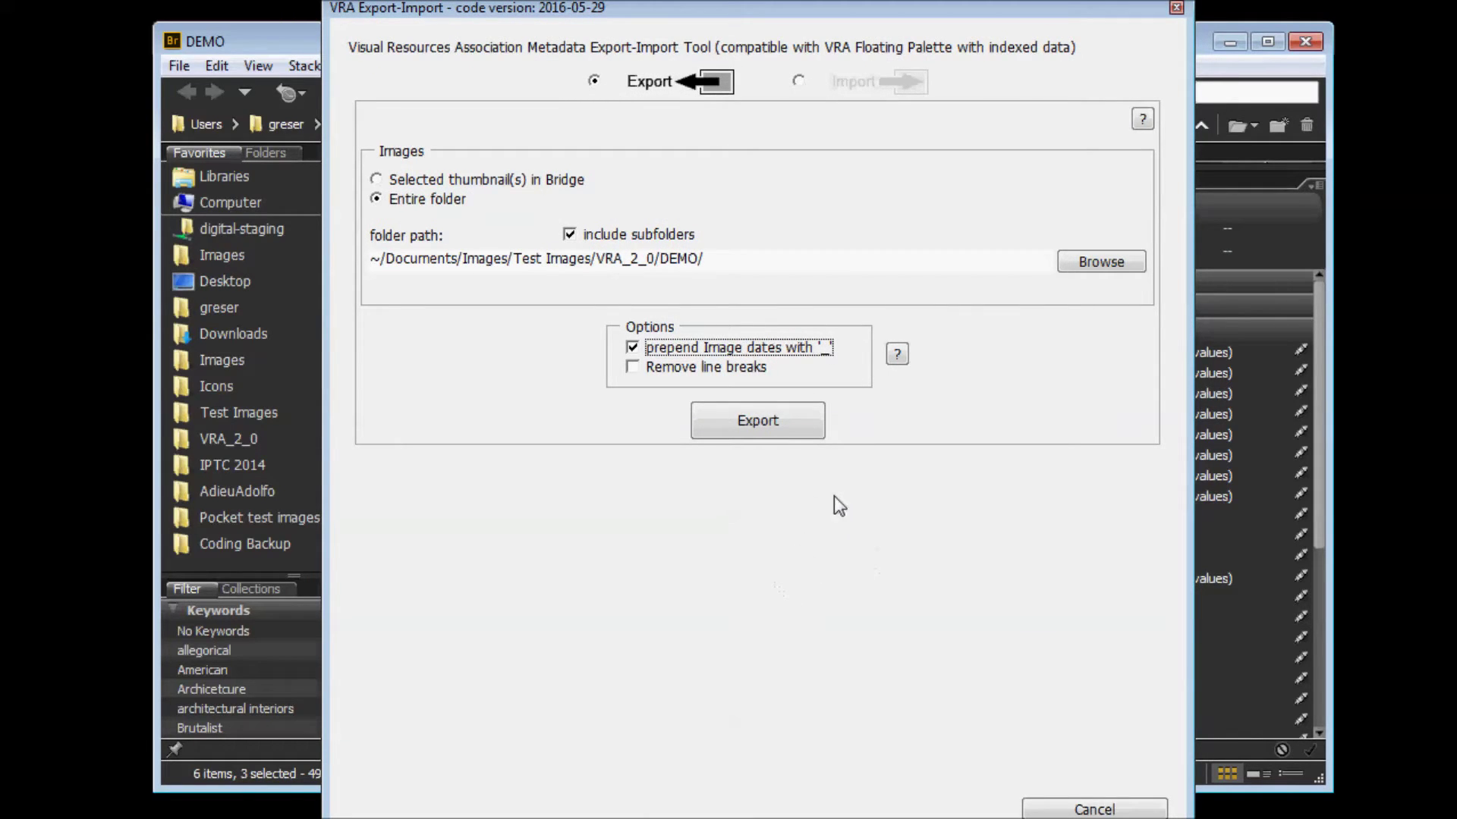
{"action": "left_click", "coordinate": [632, 367]}
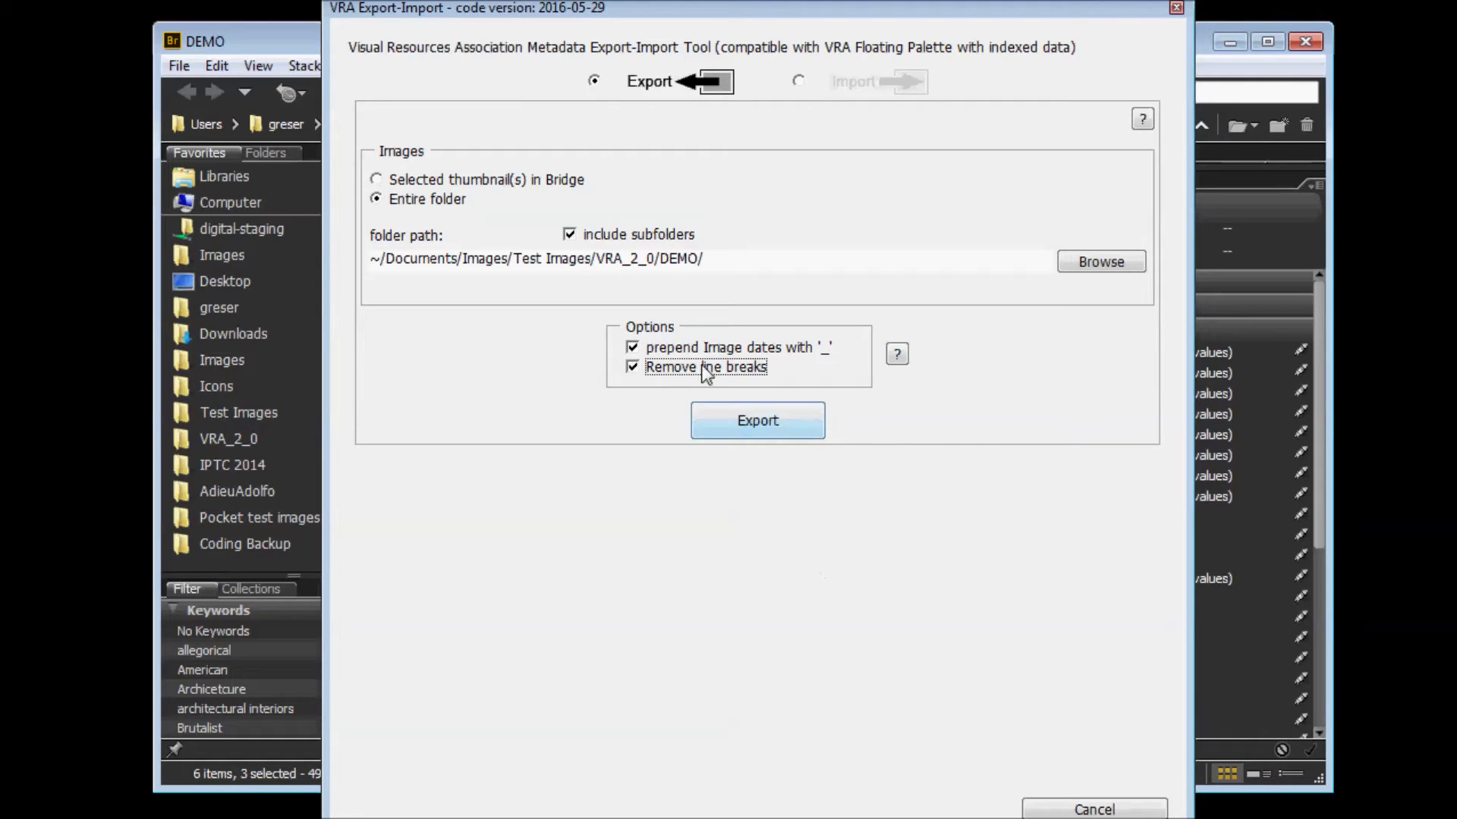
Export the metadata as tab-delimited test3.txt on the Desktop and dismiss the completion message
{"action": "left_click", "coordinate": [741, 410]}
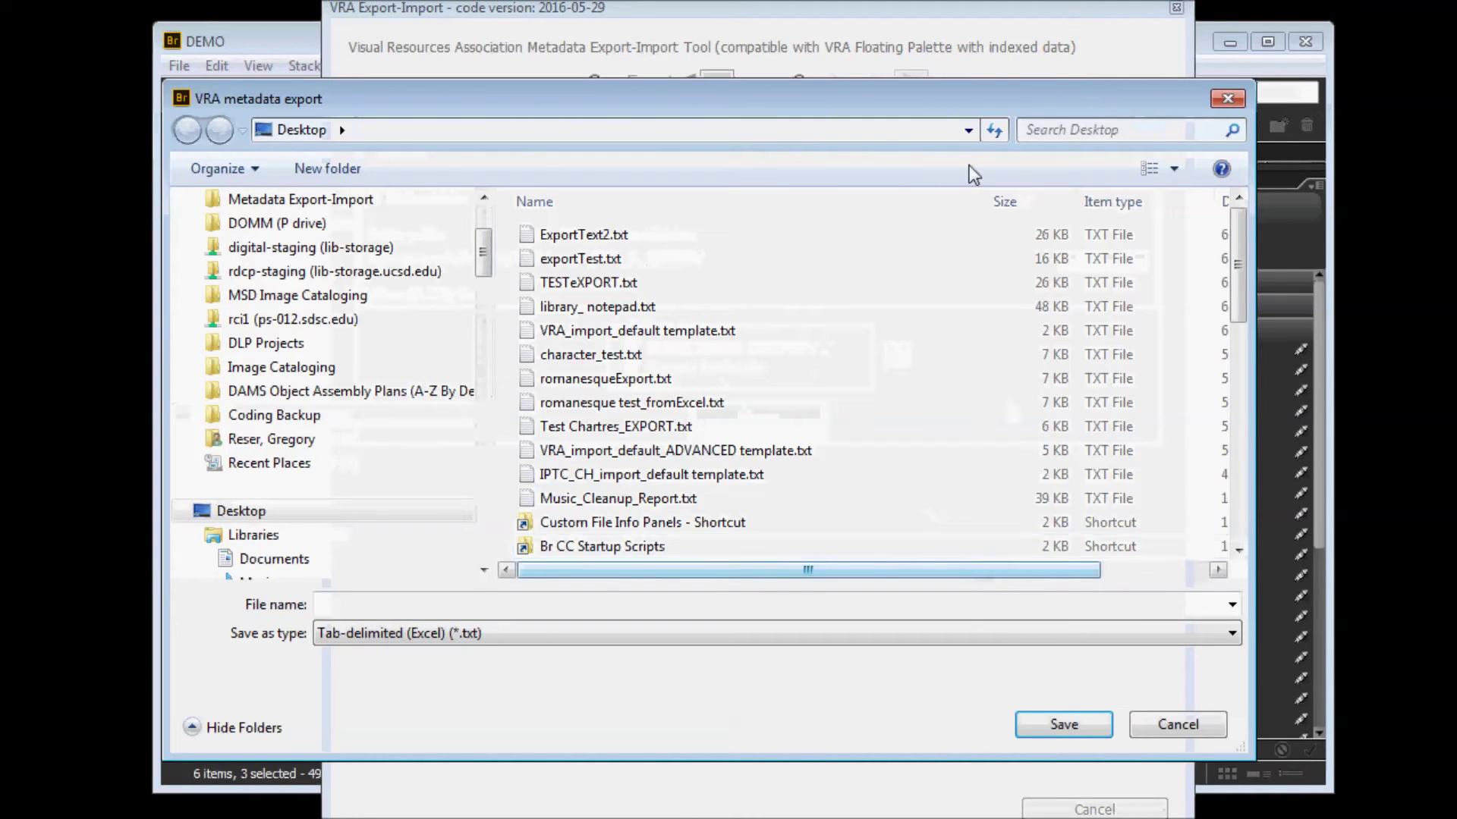
{"action": "left_click_drag", "start_coordinate": [860, 98], "coordinate": [914, 81]}
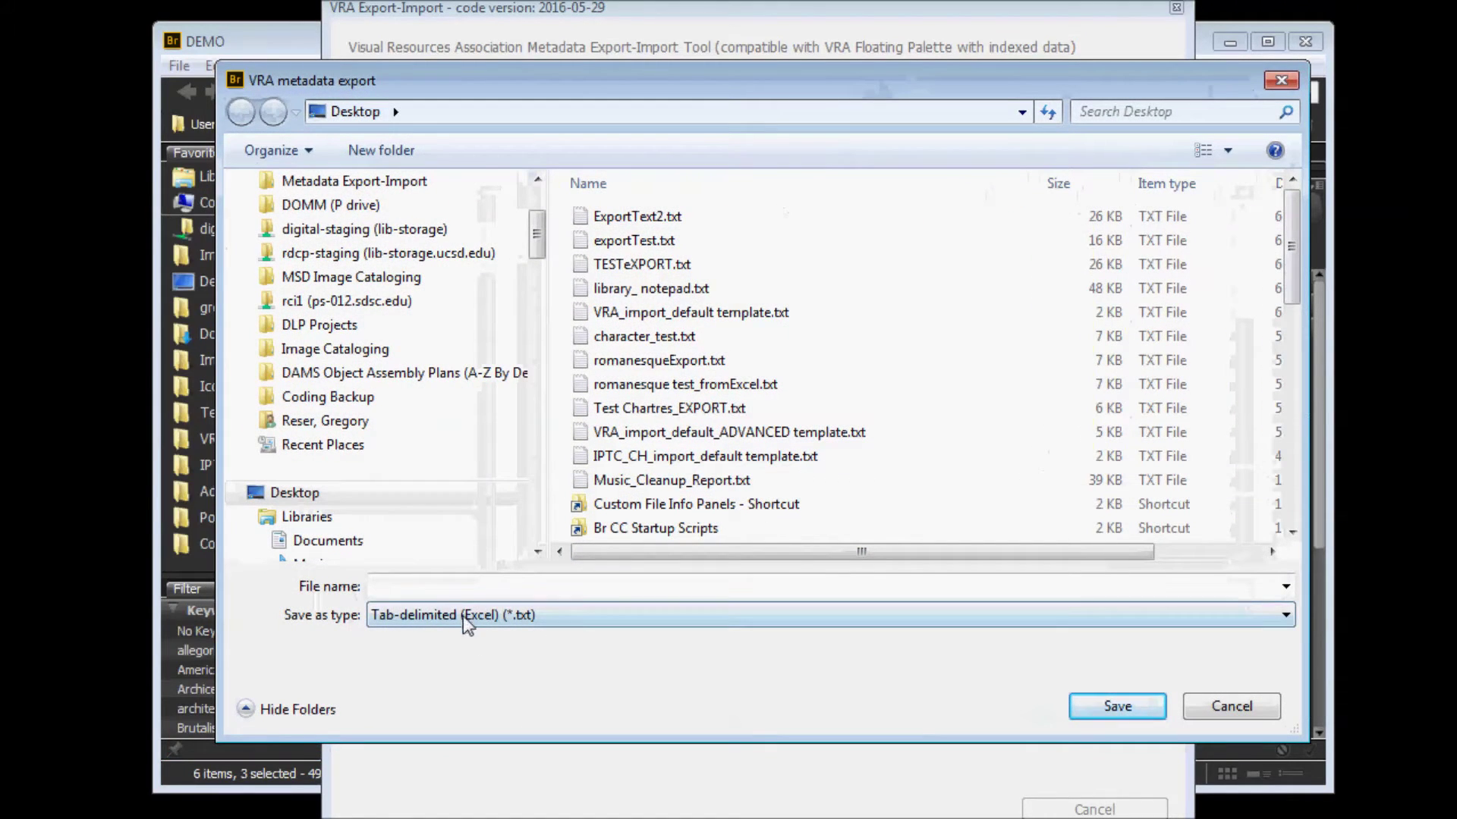
{"action": "left_click", "coordinate": [374, 586]}
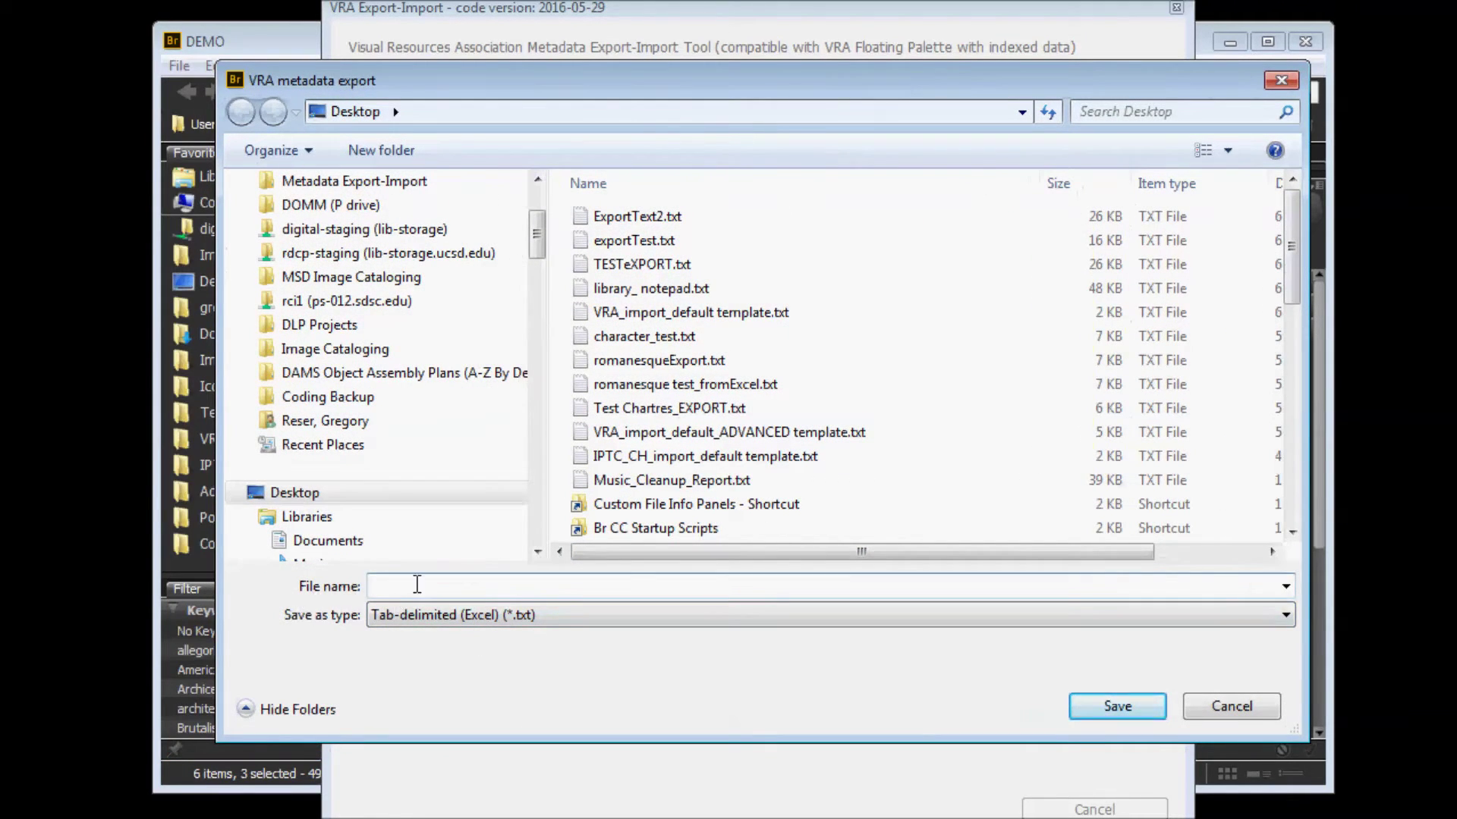
{"action": "type", "text": "tes"}
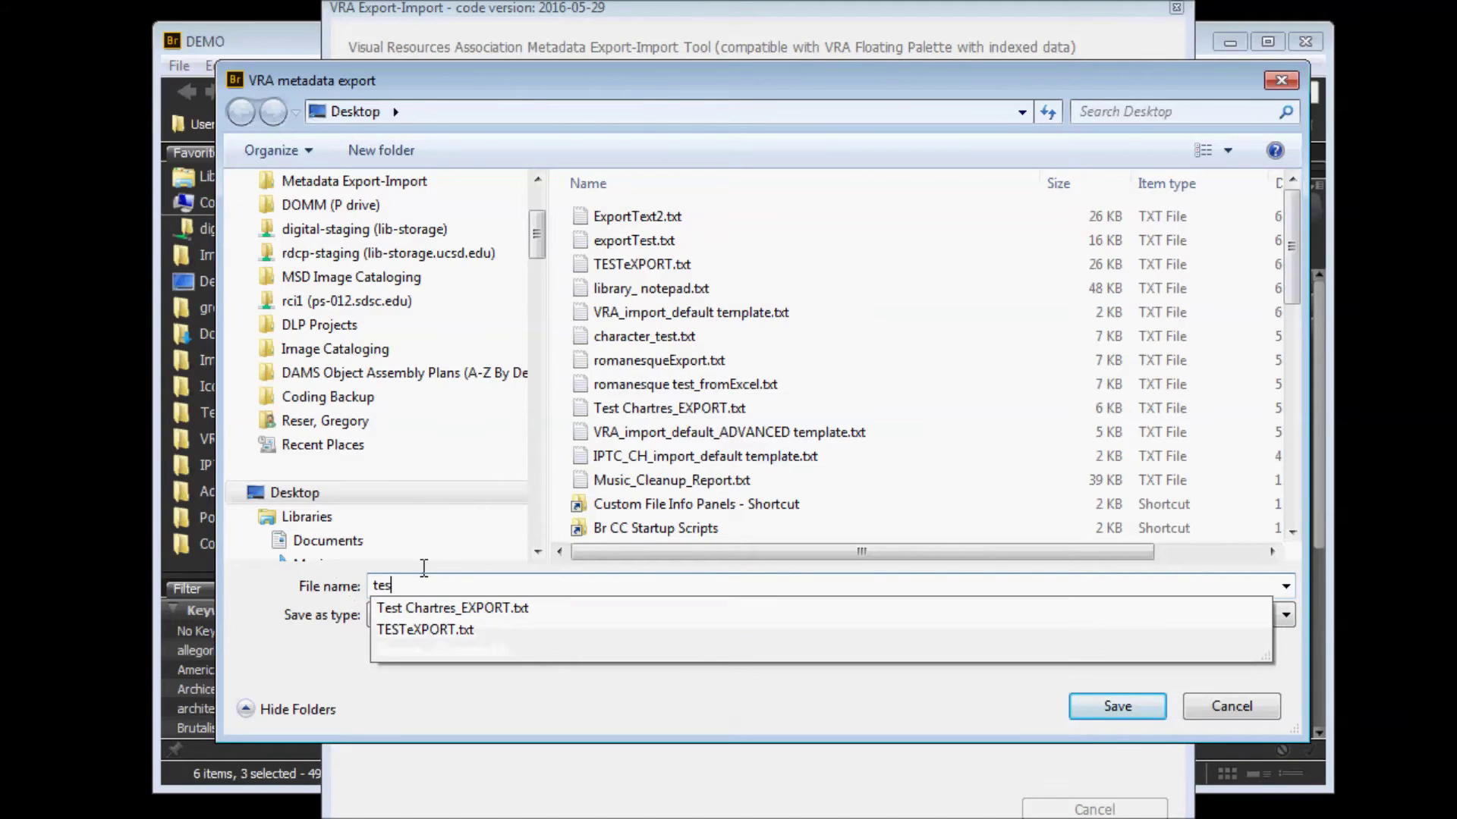
{"action": "type", "text": "t3"}
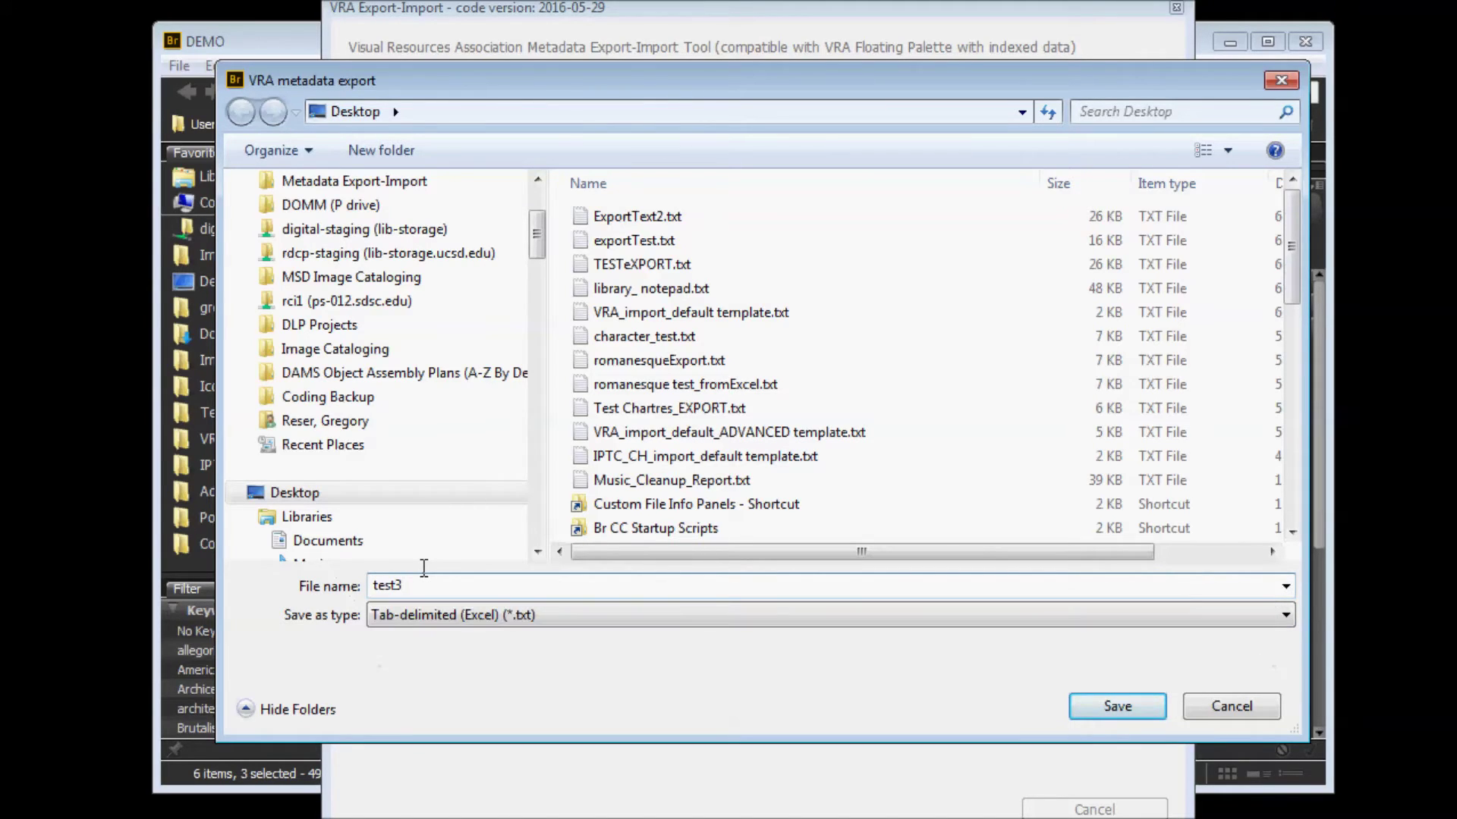
{"action": "left_click", "coordinate": [1108, 702]}
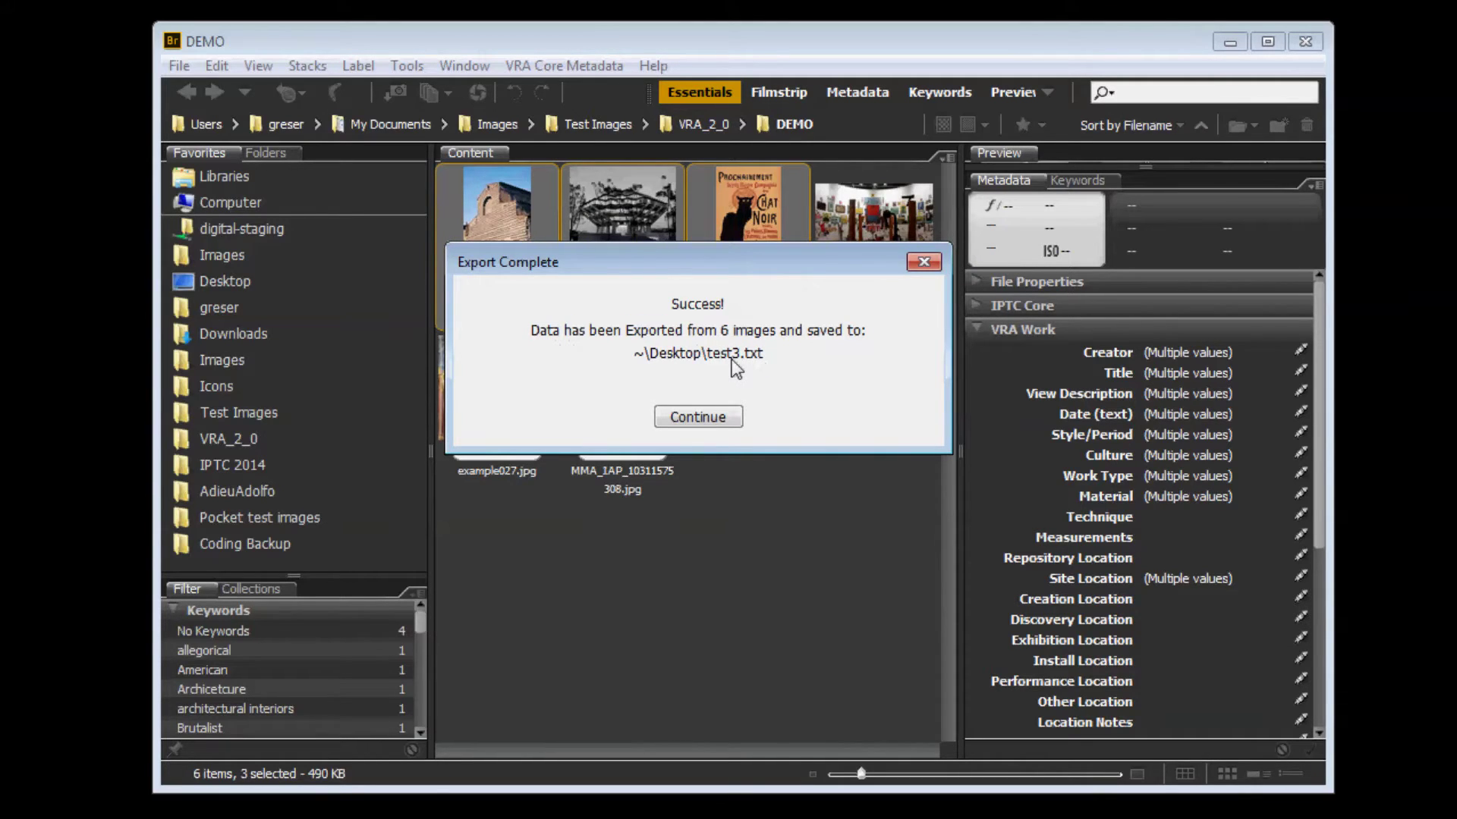
{"action": "left_click", "coordinate": [714, 418]}
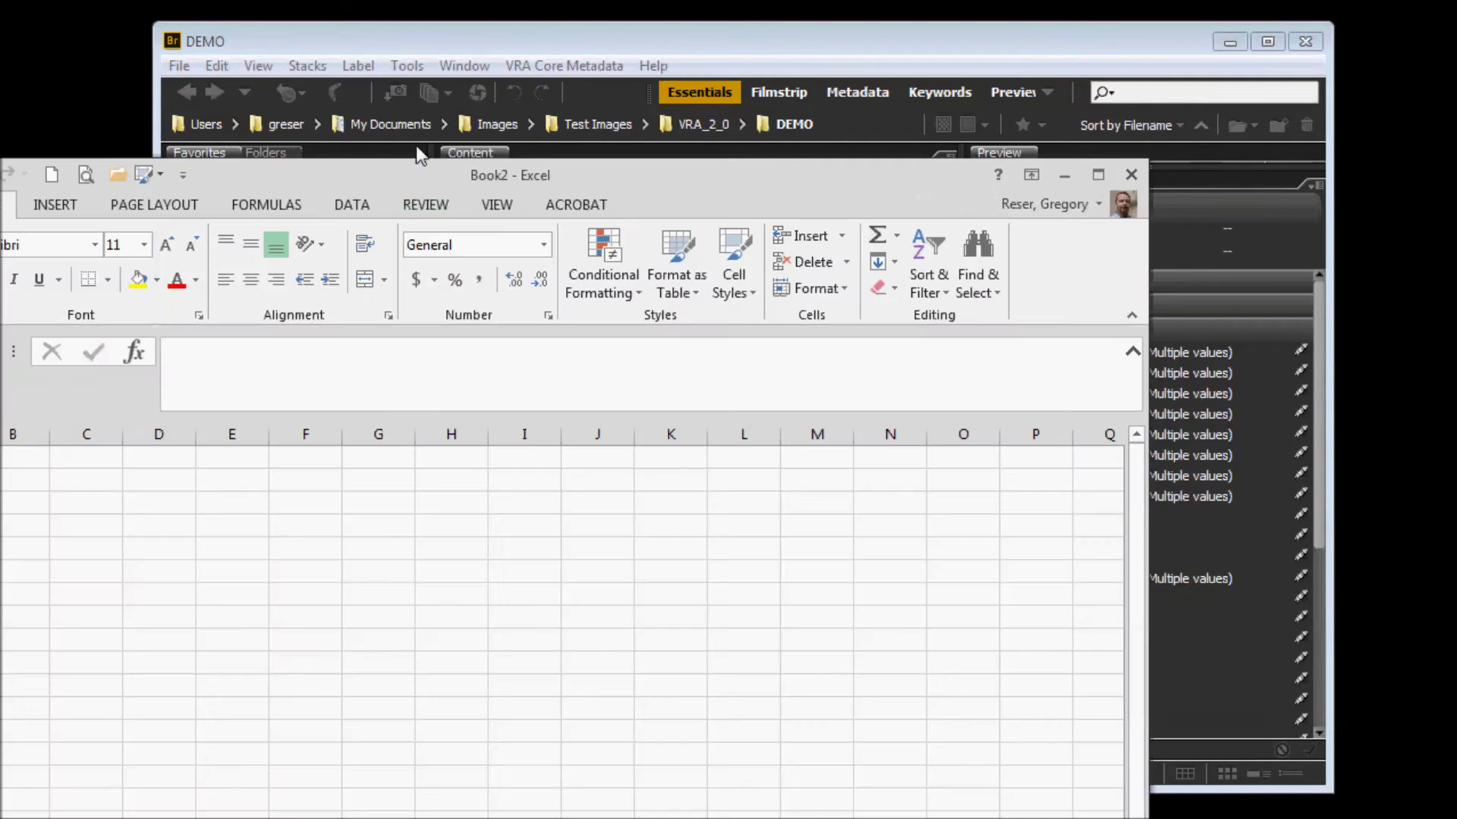
Open test3.txt from the Desktop in Excel, launching the Text Import Wizard
{"action": "left_click_drag", "start_coordinate": [368, 174], "coordinate": [619, 15]}
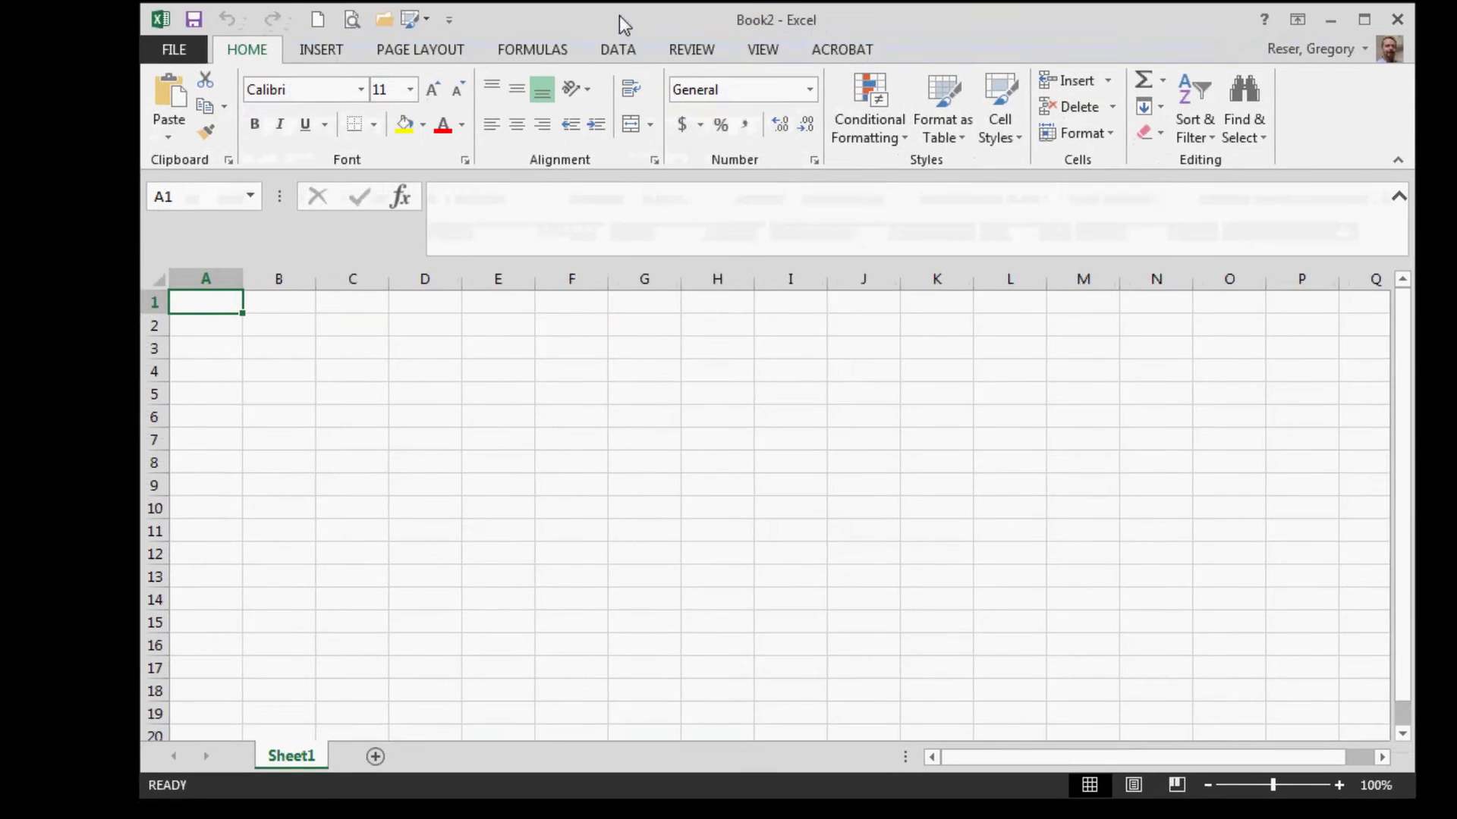
{"action": "left_click", "coordinate": [132, 48]}
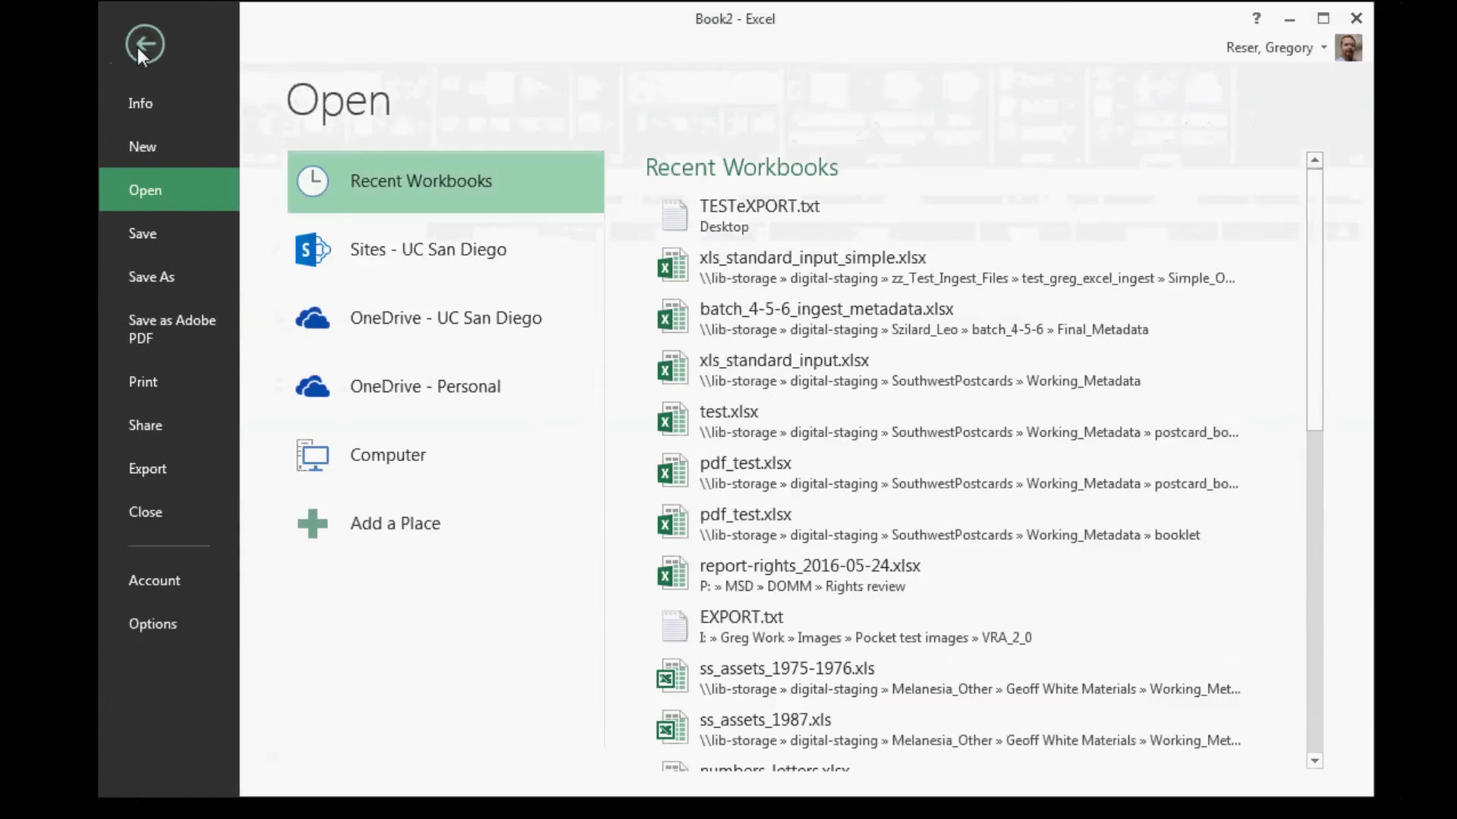
{"action": "left_click", "coordinate": [373, 466]}
{"action": "left_click", "coordinate": [693, 241]}
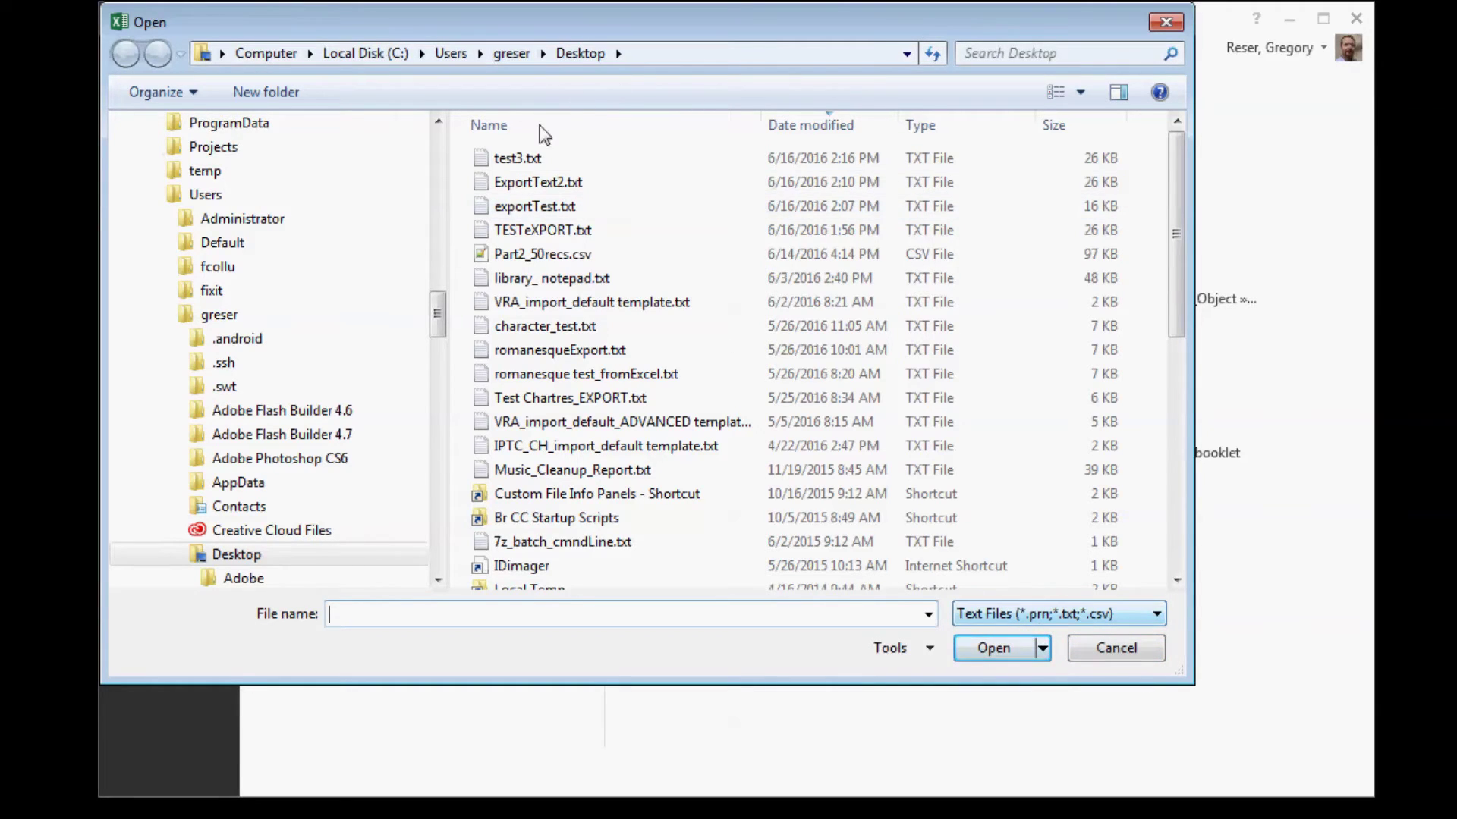
{"action": "left_click", "coordinate": [519, 160]}
{"action": "double_click", "coordinate": [521, 157]}
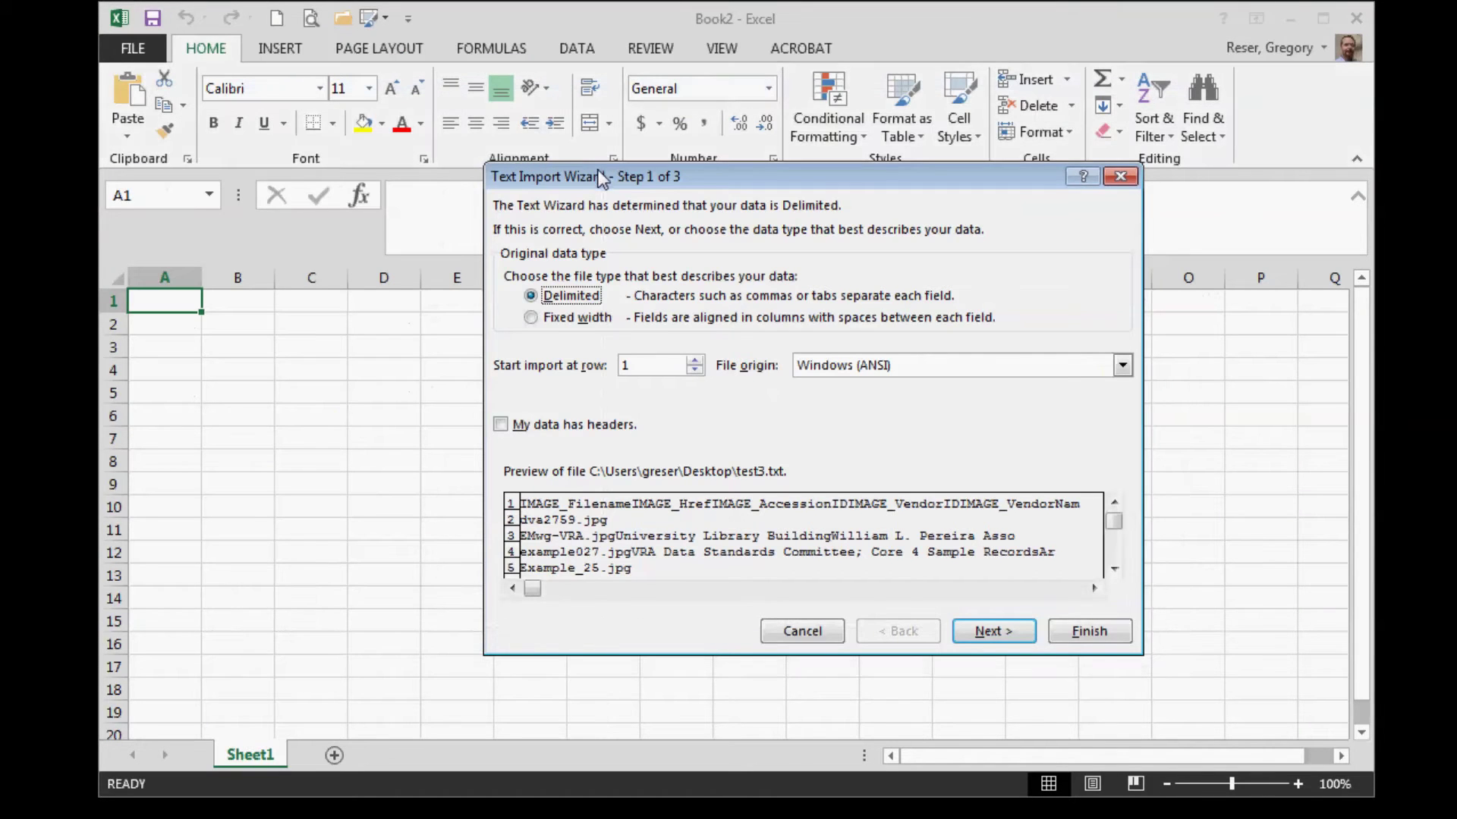
Set the file origin to 65001 : Unicode (UTF-8) and continue through the tab-delimiter settings
{"action": "left_click_drag", "start_coordinate": [598, 169], "coordinate": [525, 126]}
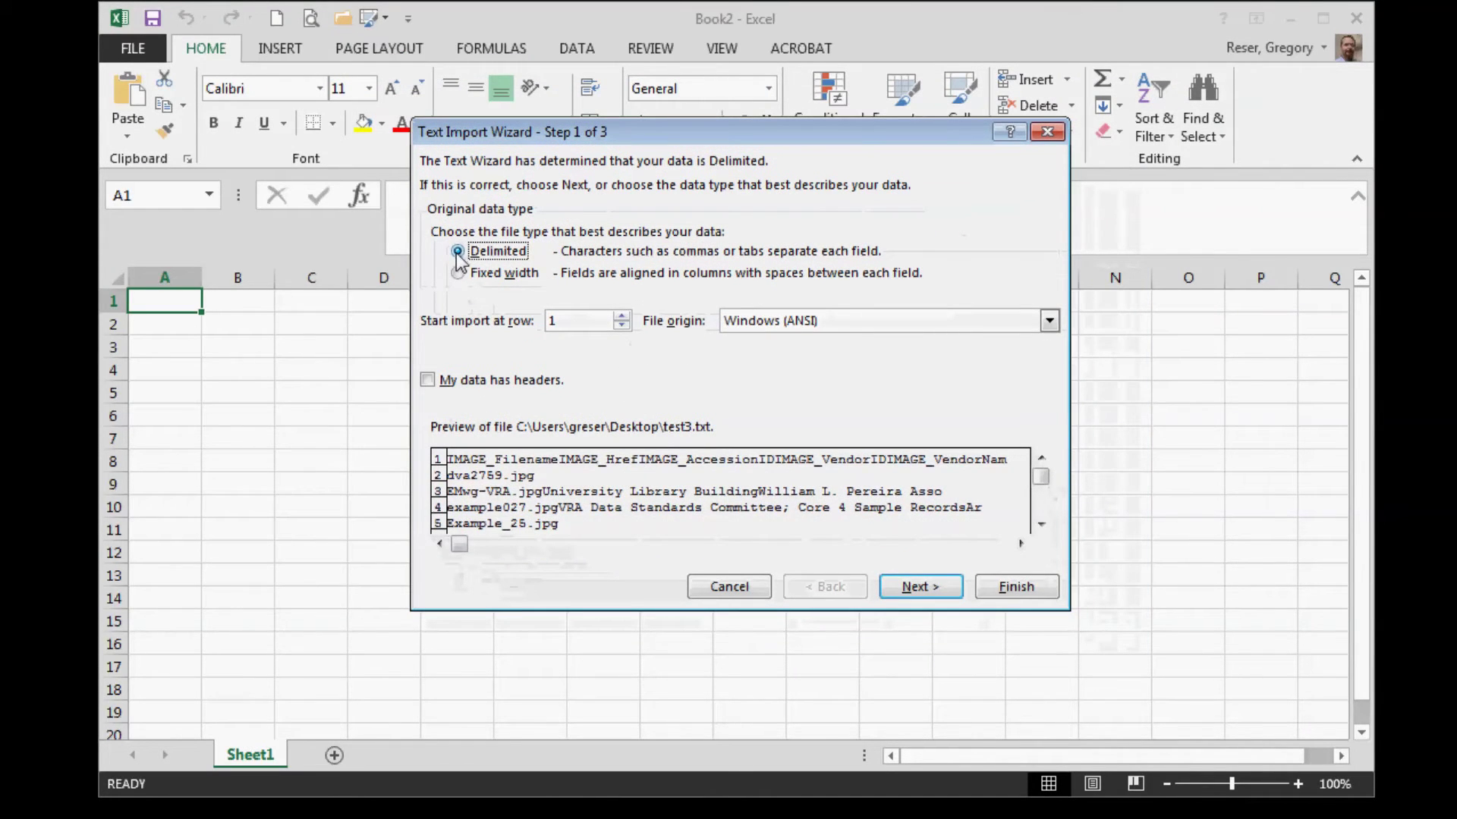
{"action": "left_click", "coordinate": [1050, 322]}
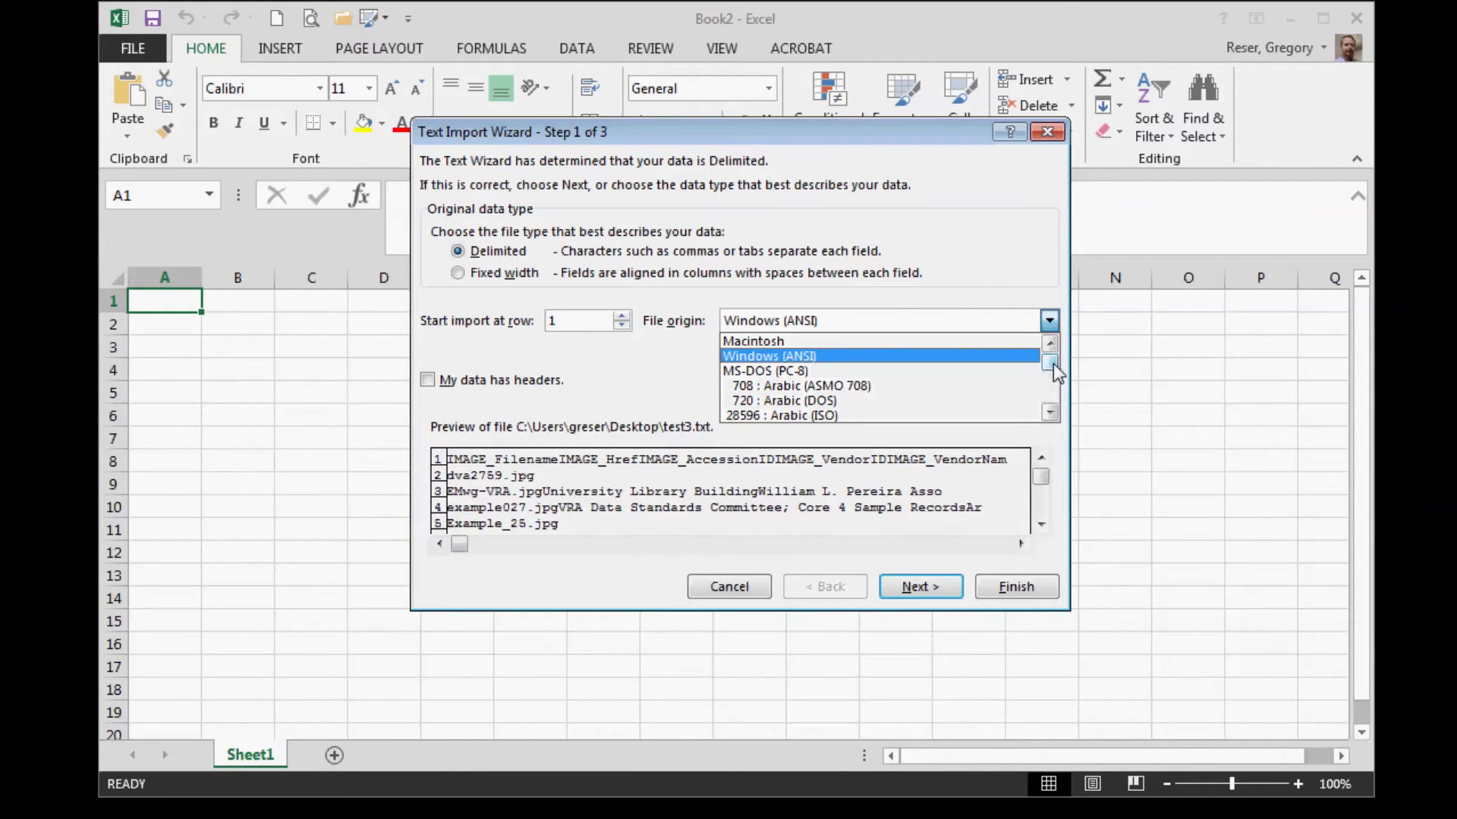
{"action": "left_click", "coordinate": [1053, 367]}
{"action": "left_click_drag", "start_coordinate": [1053, 367], "coordinate": [1052, 396]}
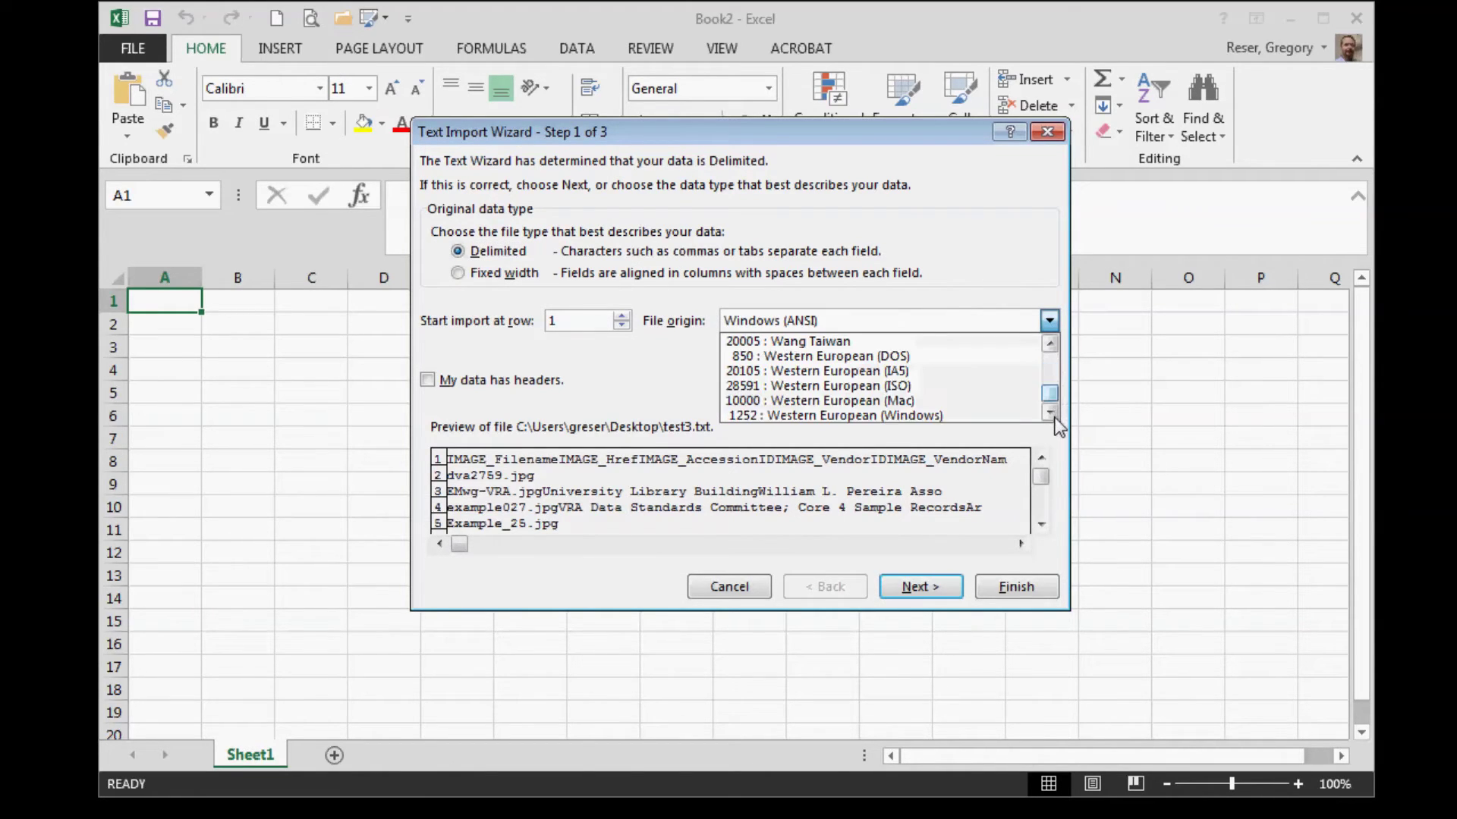
{"action": "left_click", "coordinate": [1050, 345]}
{"action": "left_click", "coordinate": [1050, 345]}
{"action": "left_click", "coordinate": [1050, 345]}
{"action": "left_click", "coordinate": [1049, 345]}
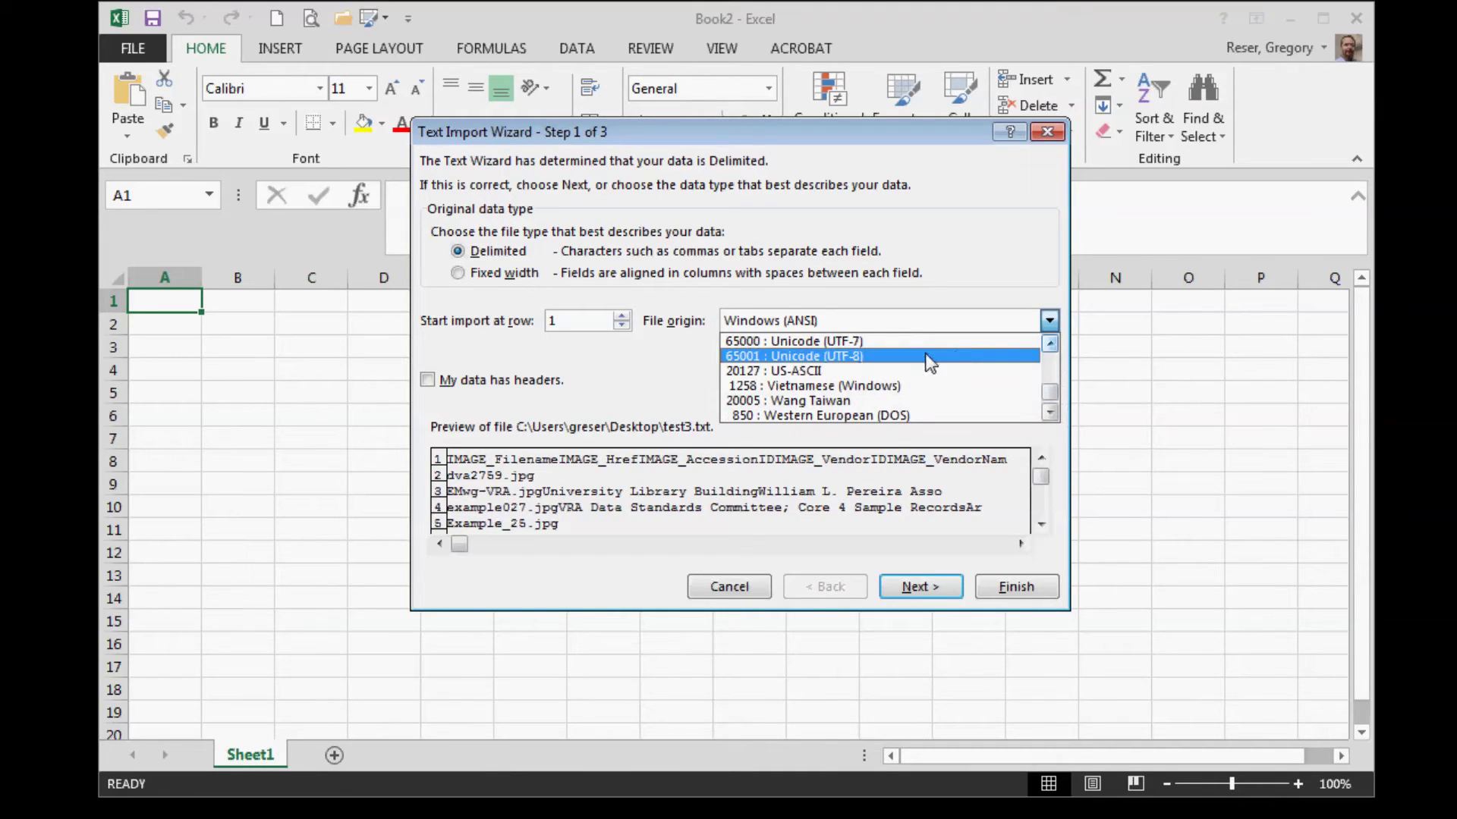
{"action": "left_click", "coordinate": [912, 356]}
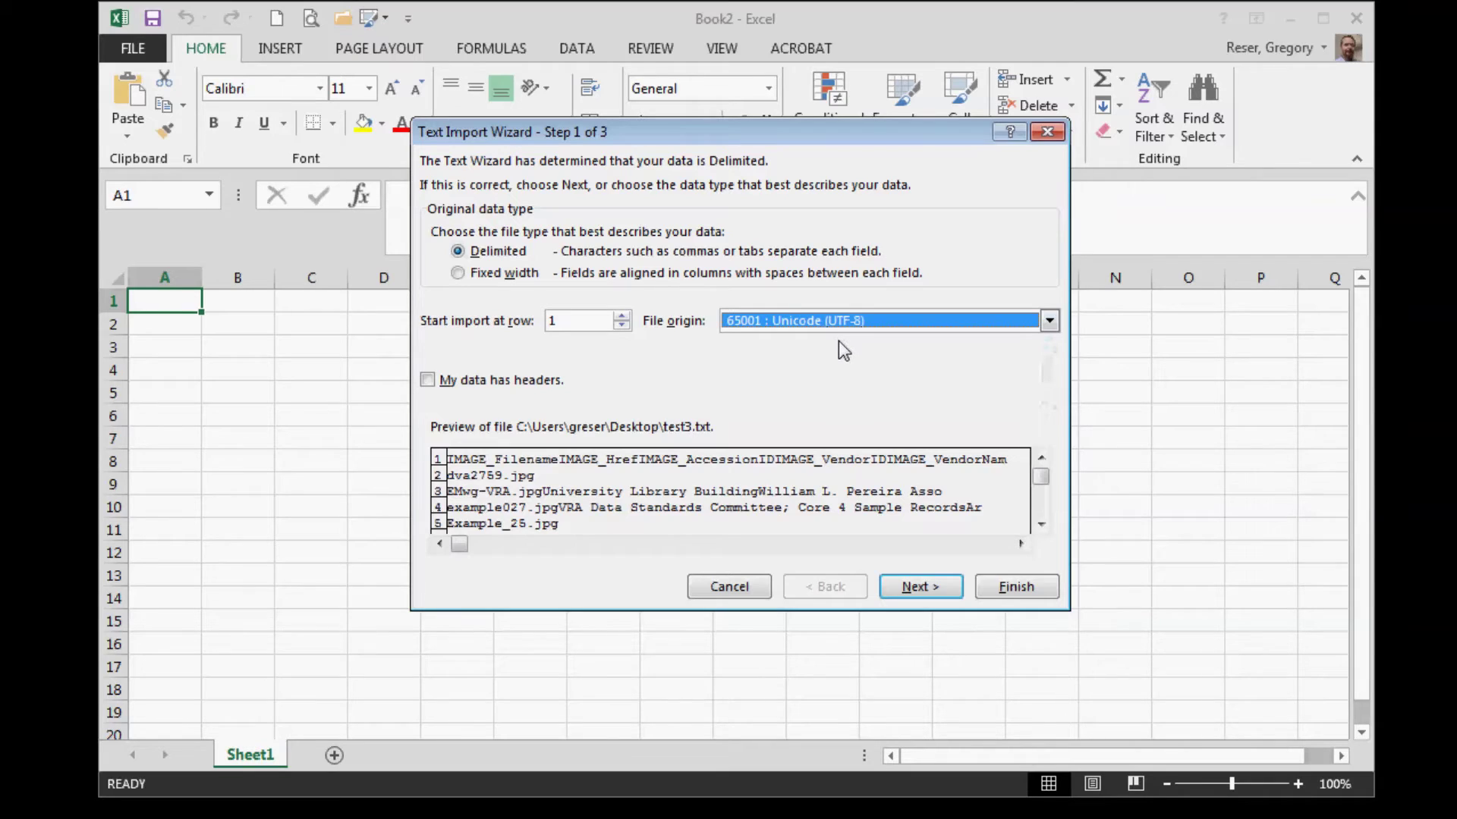
{"action": "left_click", "coordinate": [927, 588]}
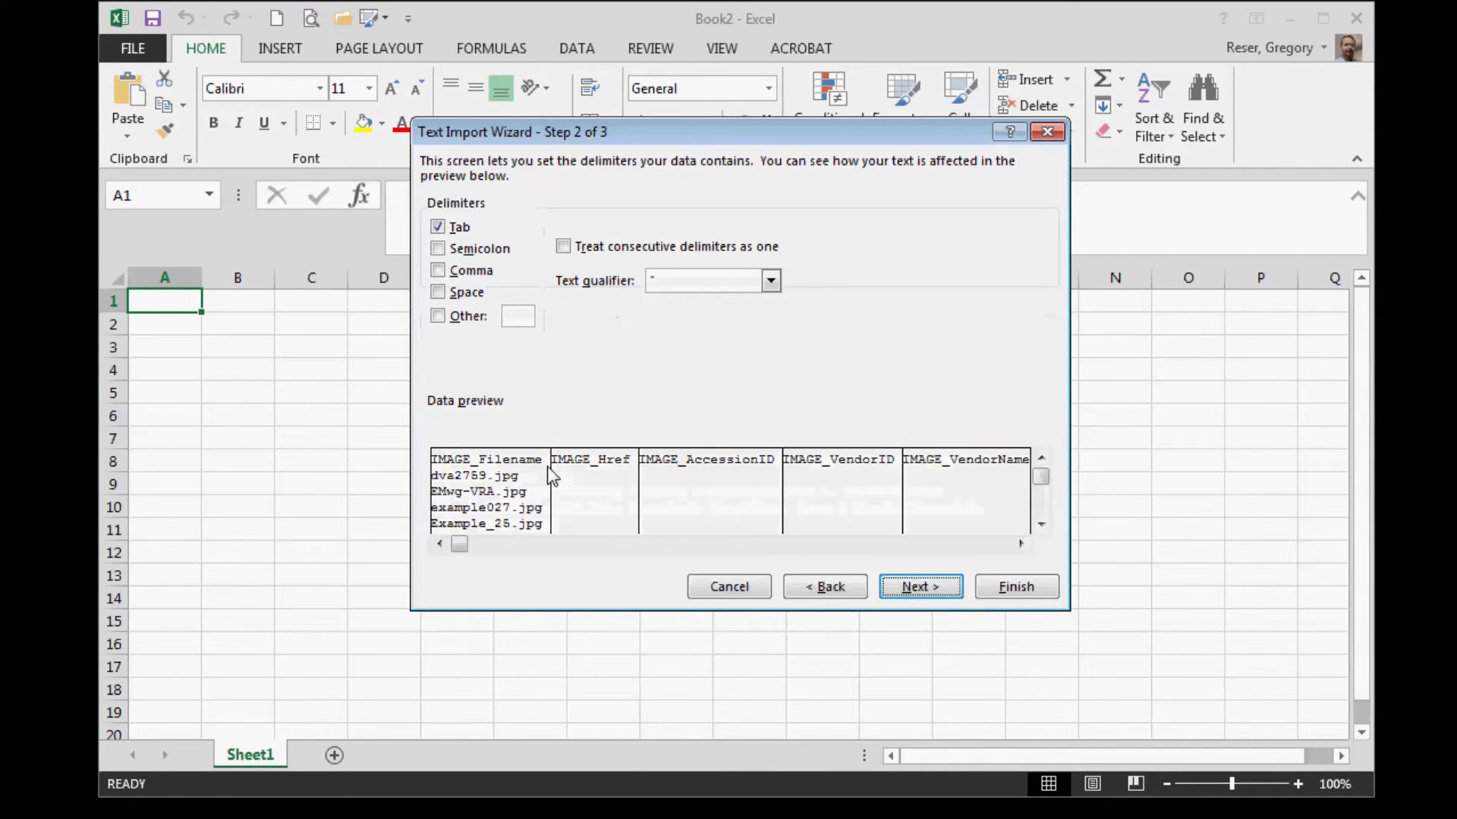
{"action": "left_click", "coordinate": [1026, 588]}
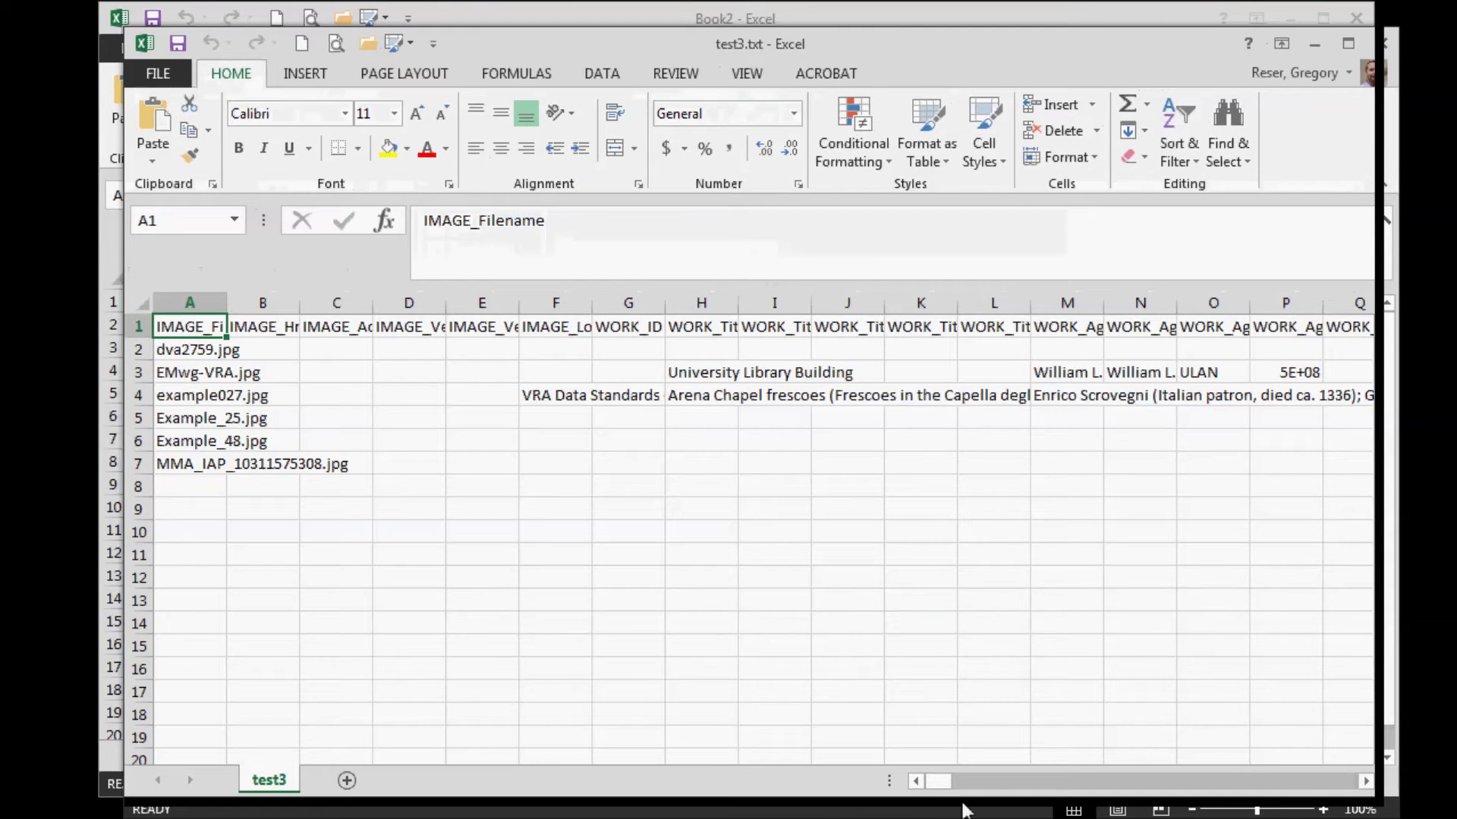
Scroll across test3.txt's imported VRA metadata columns, then minimize that workbook to reveal Book2
{"action": "left_click_drag", "start_coordinate": [950, 779], "coordinate": [1239, 773]}
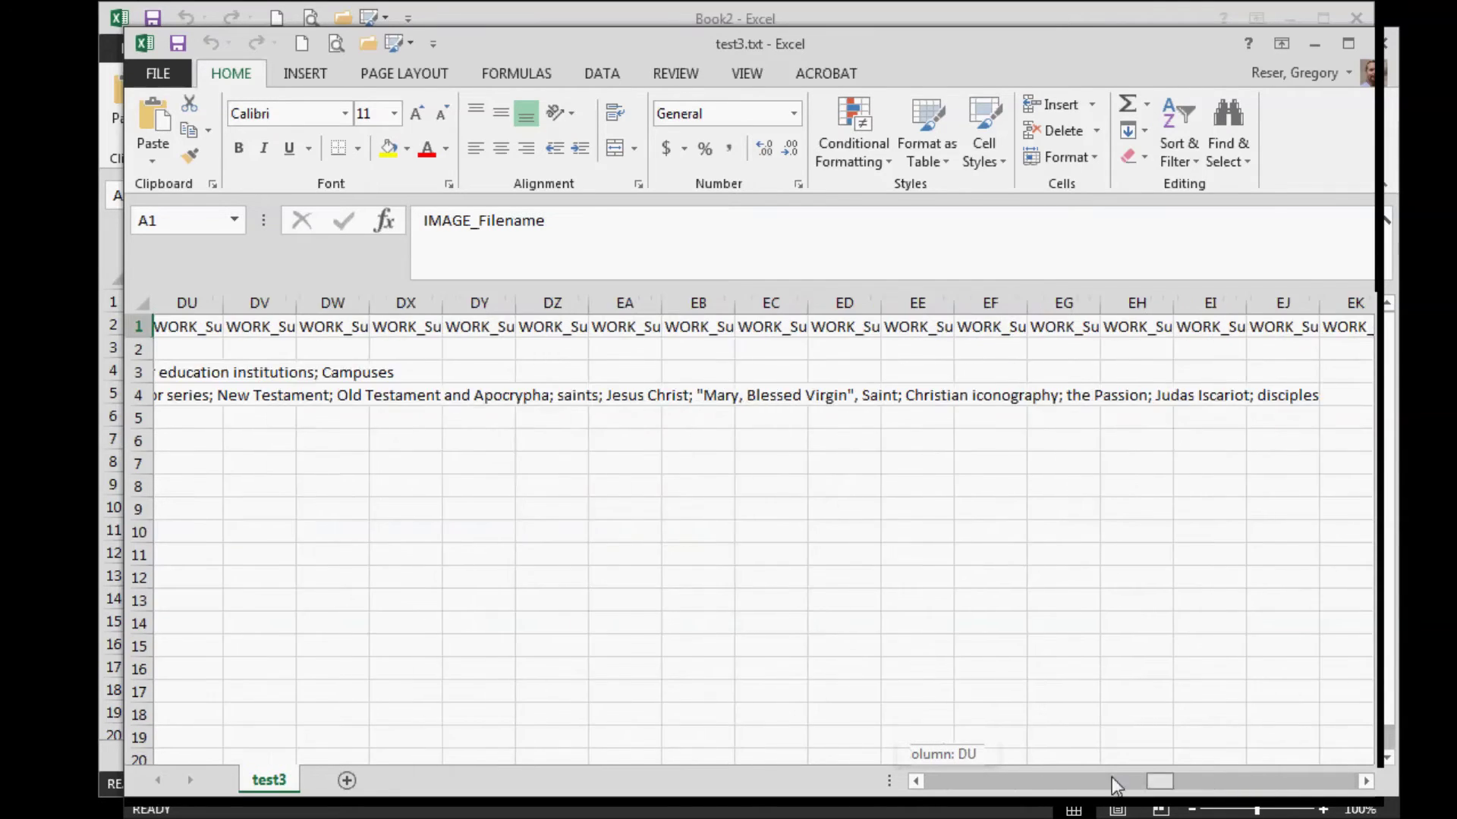
{"action": "left_click_drag", "start_coordinate": [1113, 784], "coordinate": [941, 789]}
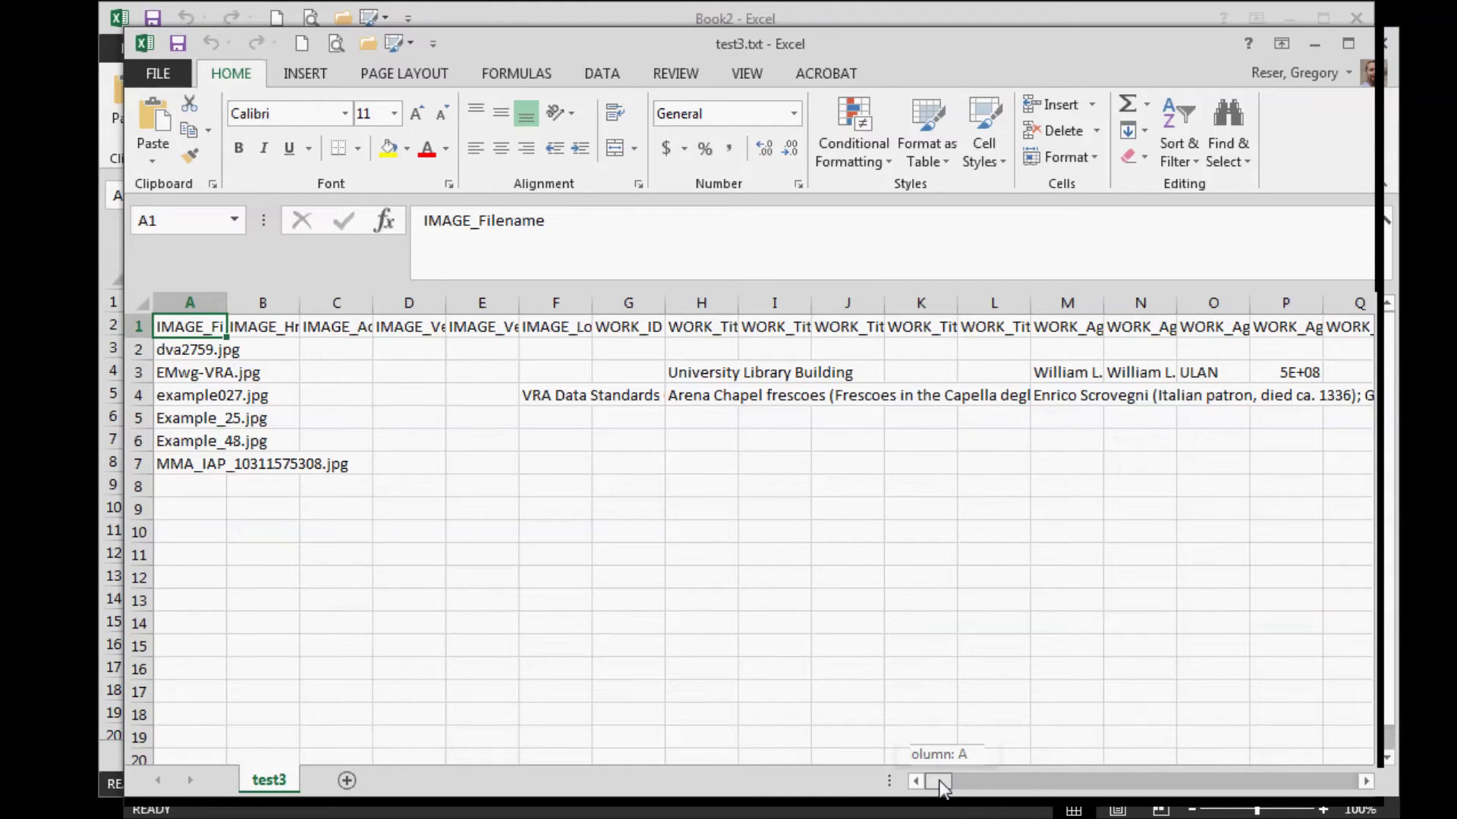
{"action": "left_click_drag", "start_coordinate": [940, 785], "coordinate": [940, 785]}
{"action": "left_click", "coordinate": [1314, 46]}
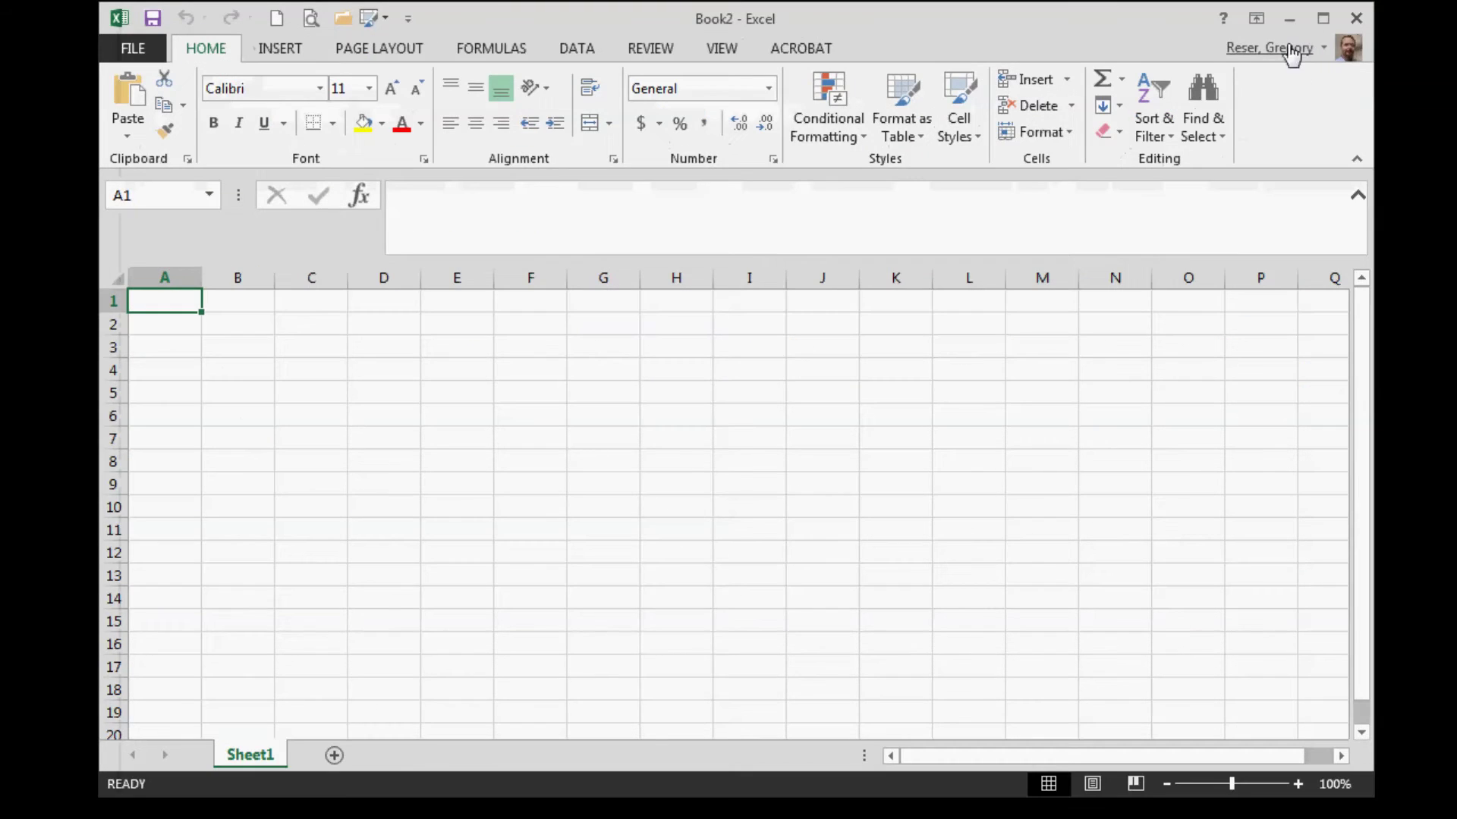
Return to Bridge, reopen VRA Export-Import, and switch it to Import mode
{"action": "left_click", "coordinate": [1303, 20]}
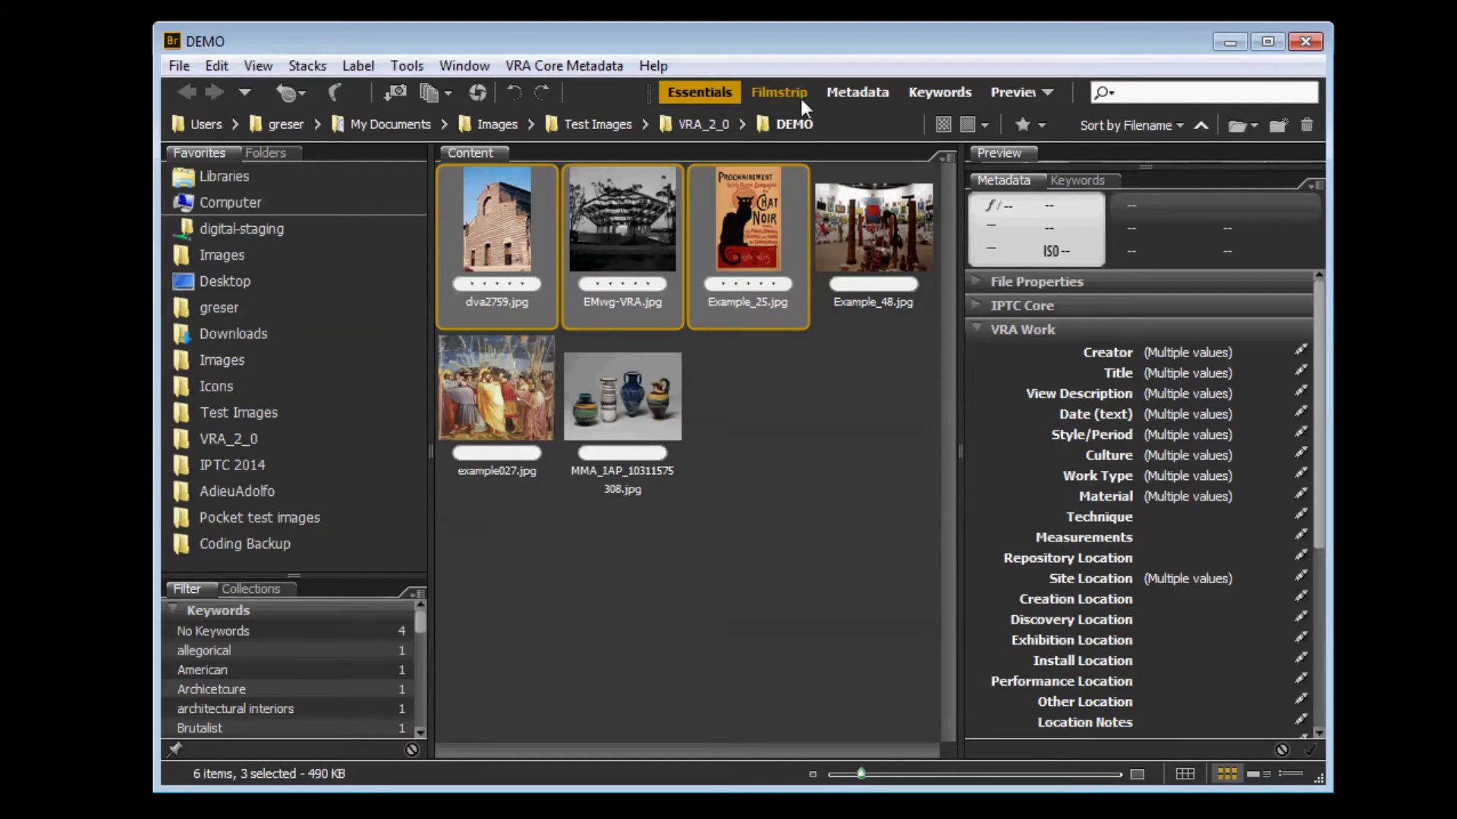
{"action": "left_click", "coordinate": [559, 67]}
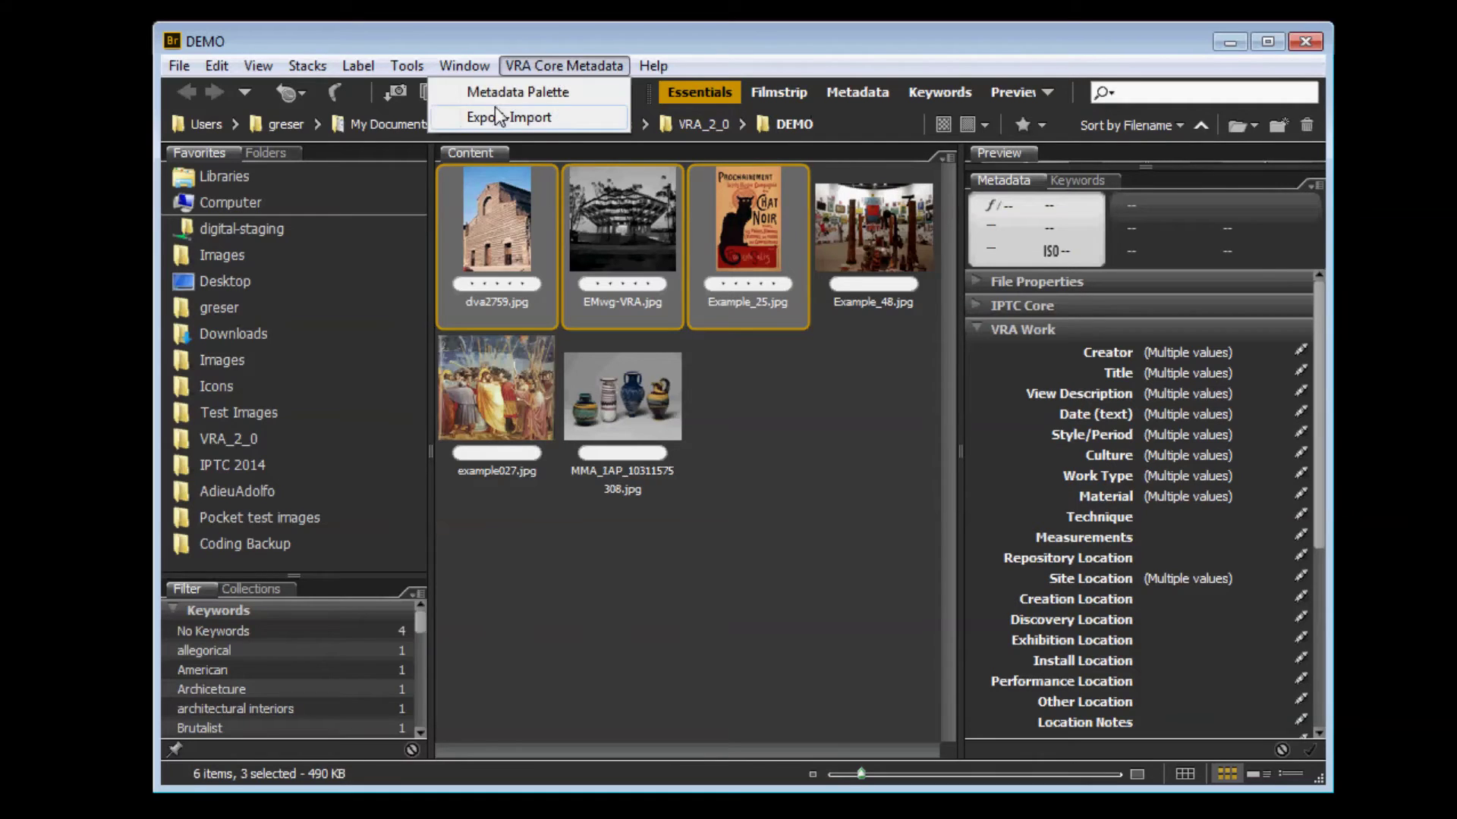
{"action": "left_click", "coordinate": [489, 118]}
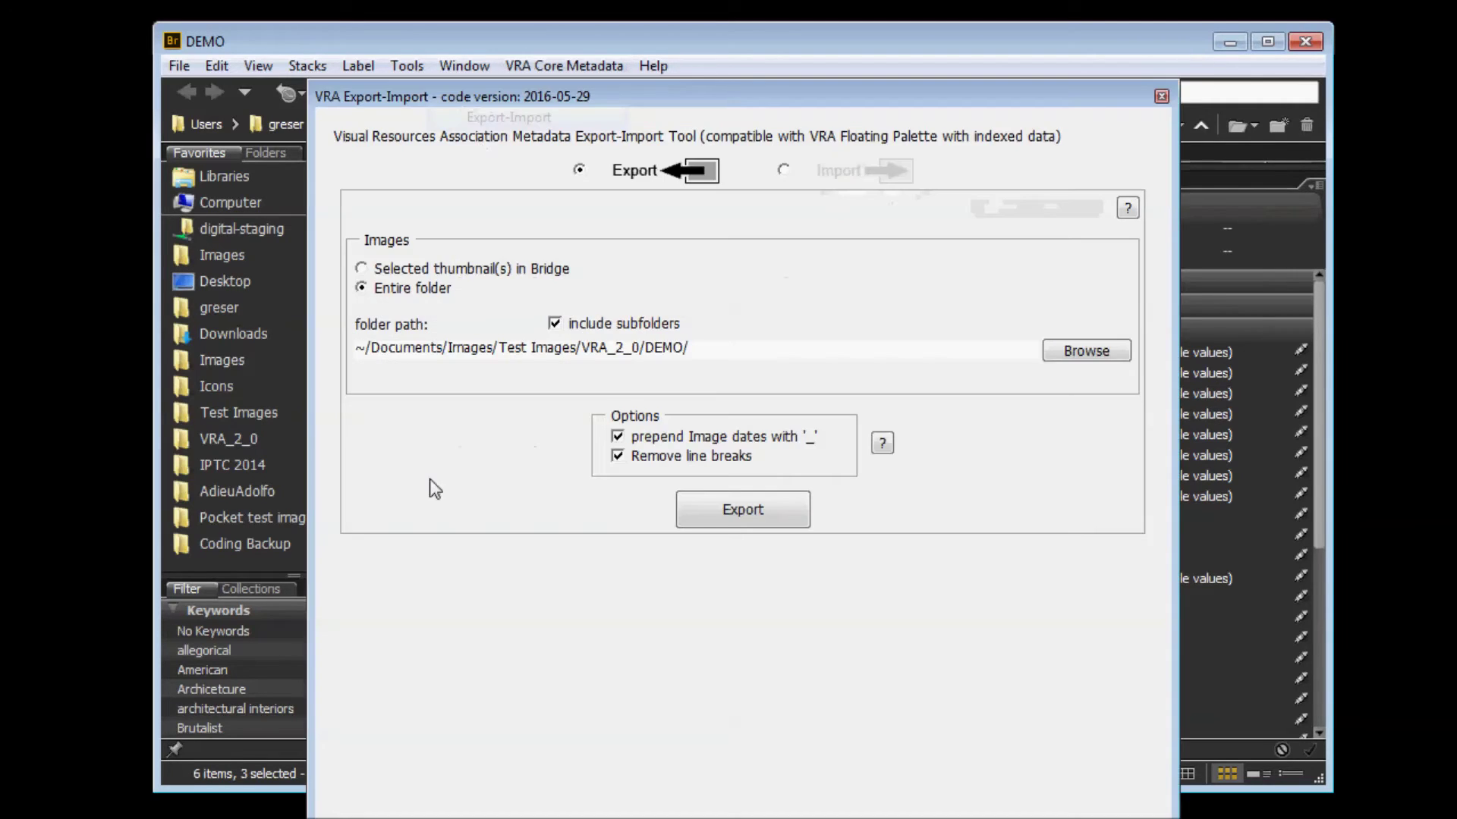
{"action": "left_click", "coordinate": [784, 171]}
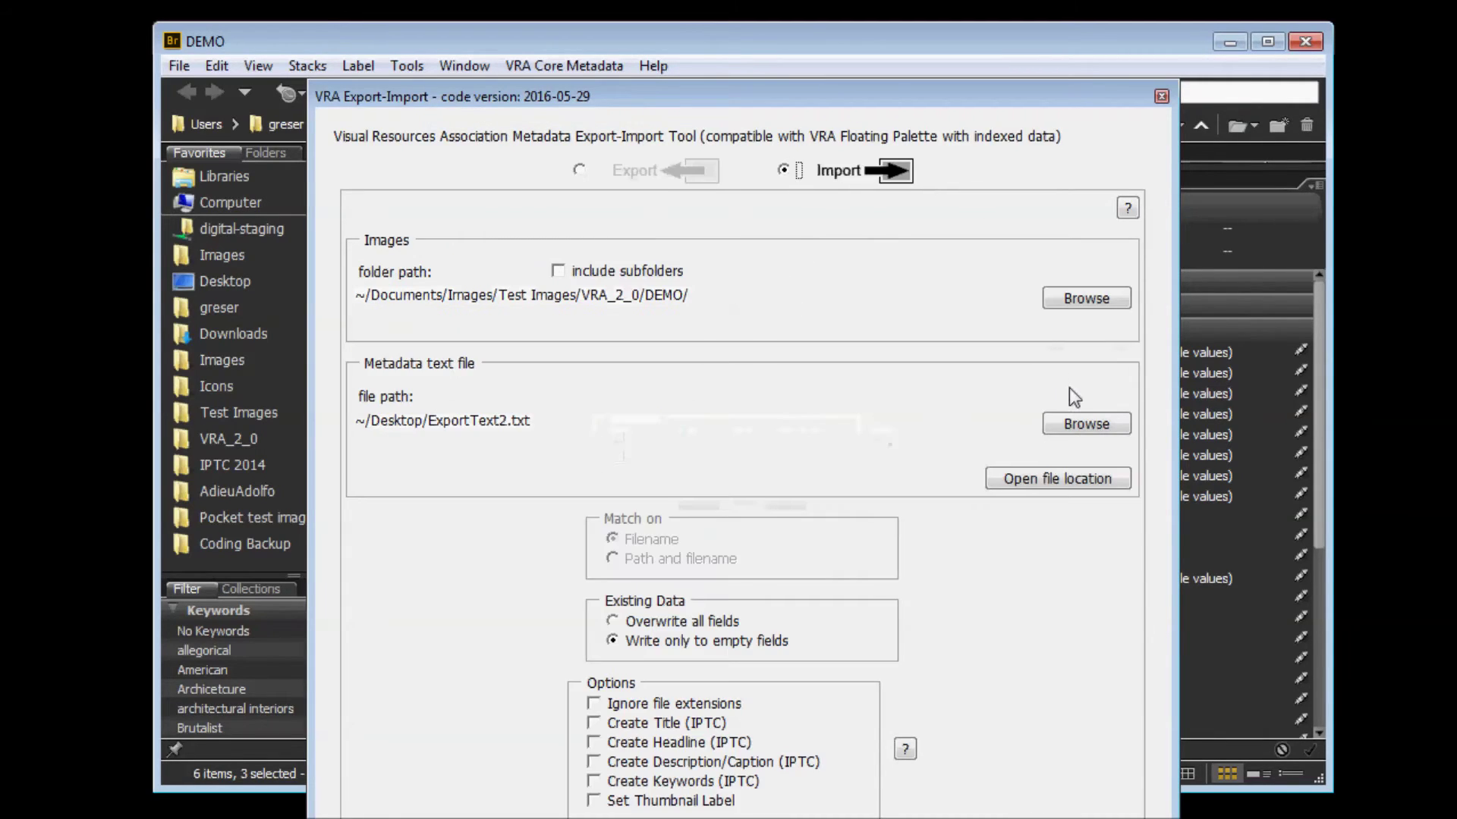
{"action": "left_click_drag", "start_coordinate": [759, 96], "coordinate": [923, 52]}
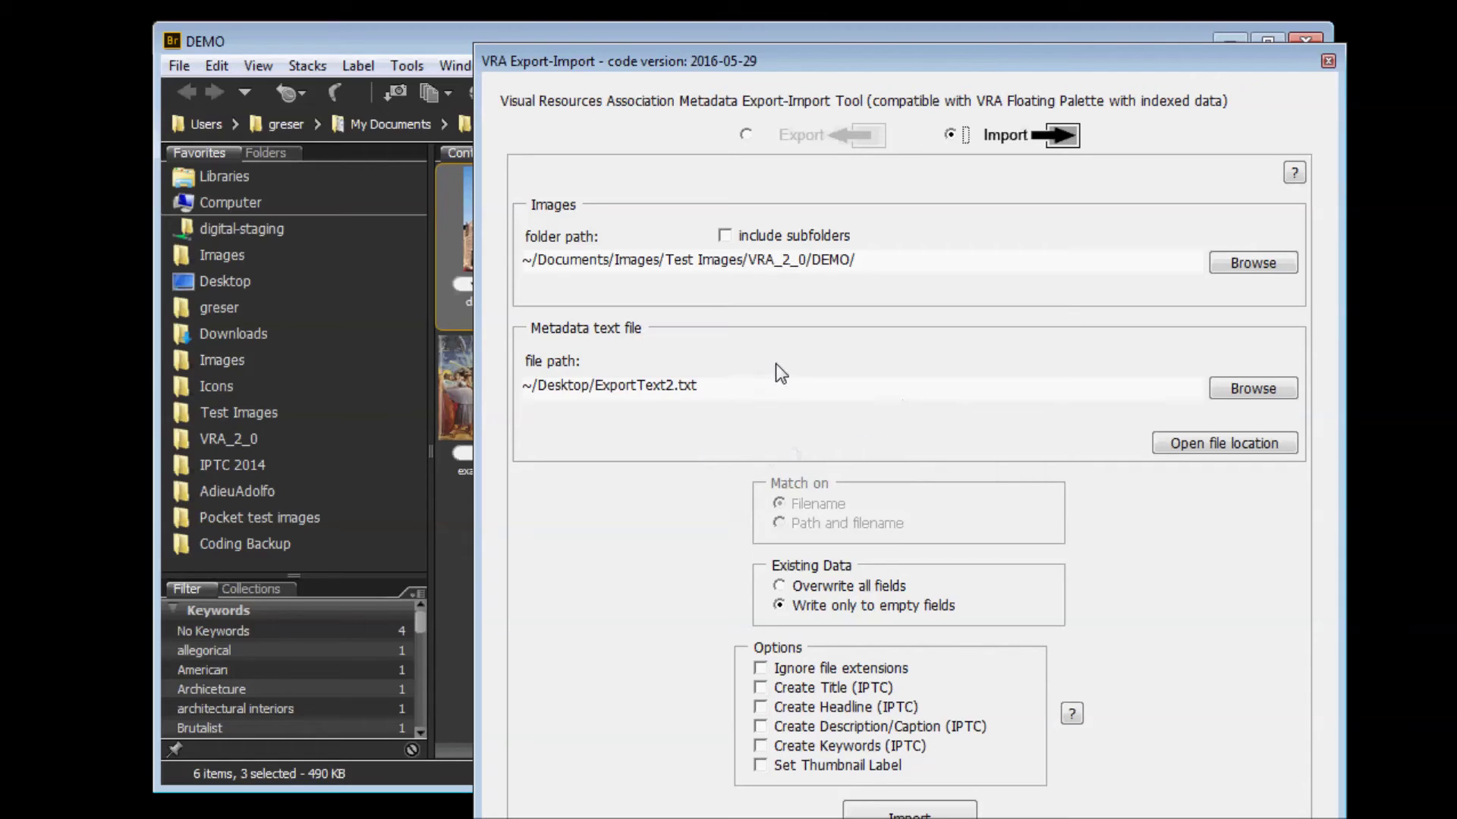
Choose ~/Desktop/test3.txt as the metadata file and include subfolders in the import
{"action": "left_click", "coordinate": [1252, 388]}
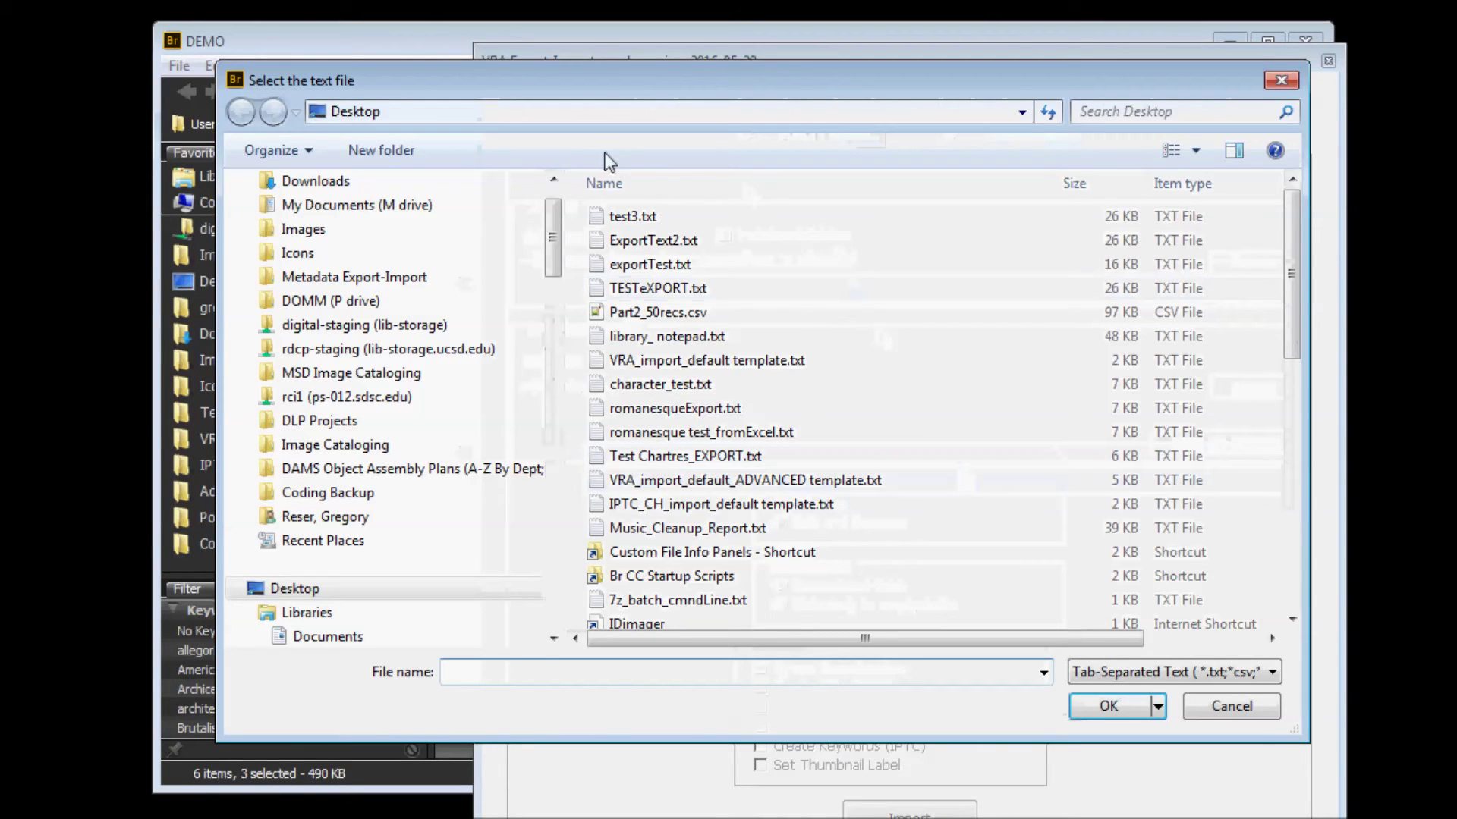
{"action": "left_click", "coordinate": [631, 218]}
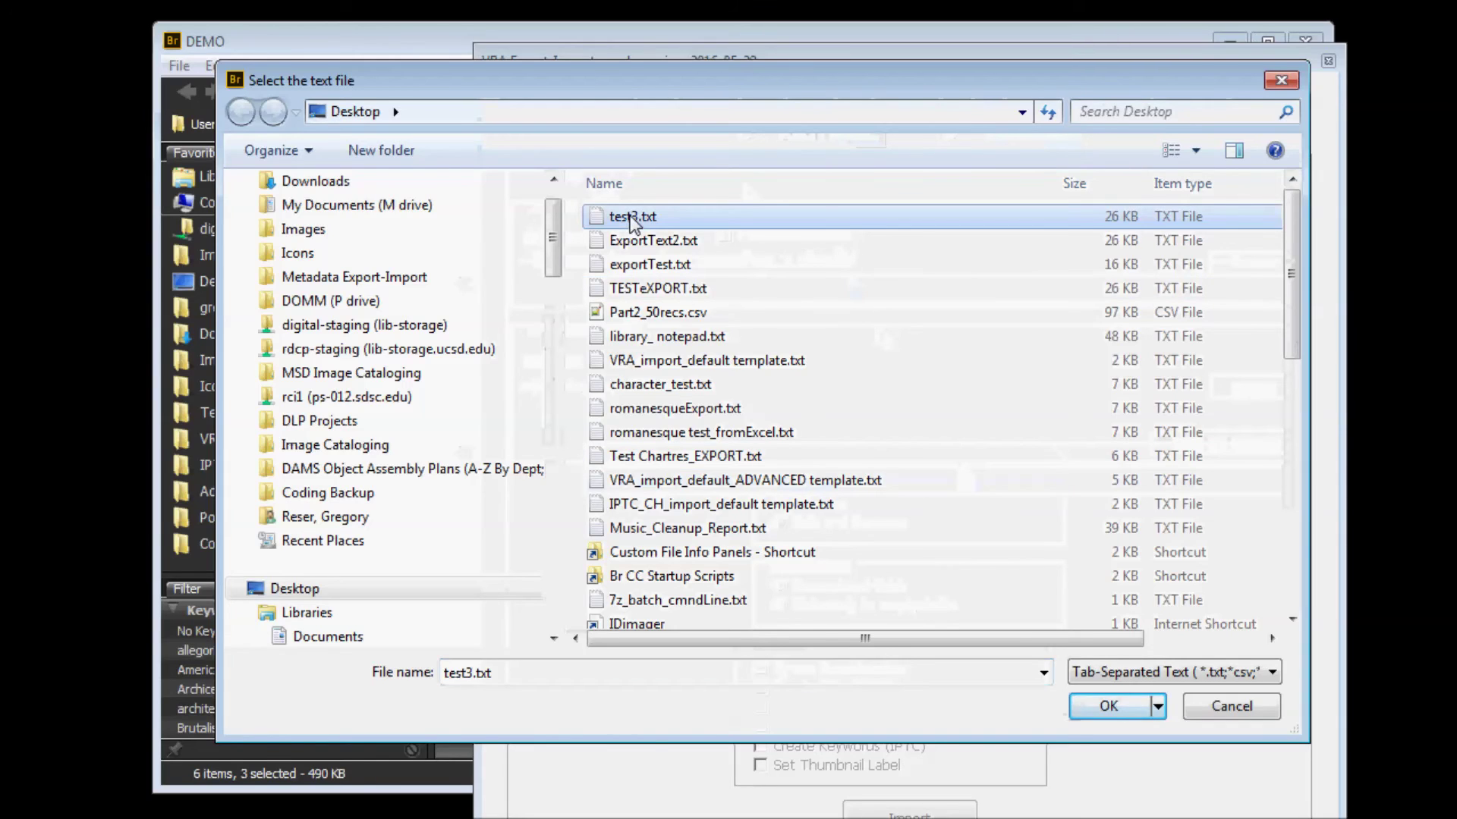
{"action": "double_click", "coordinate": [631, 218]}
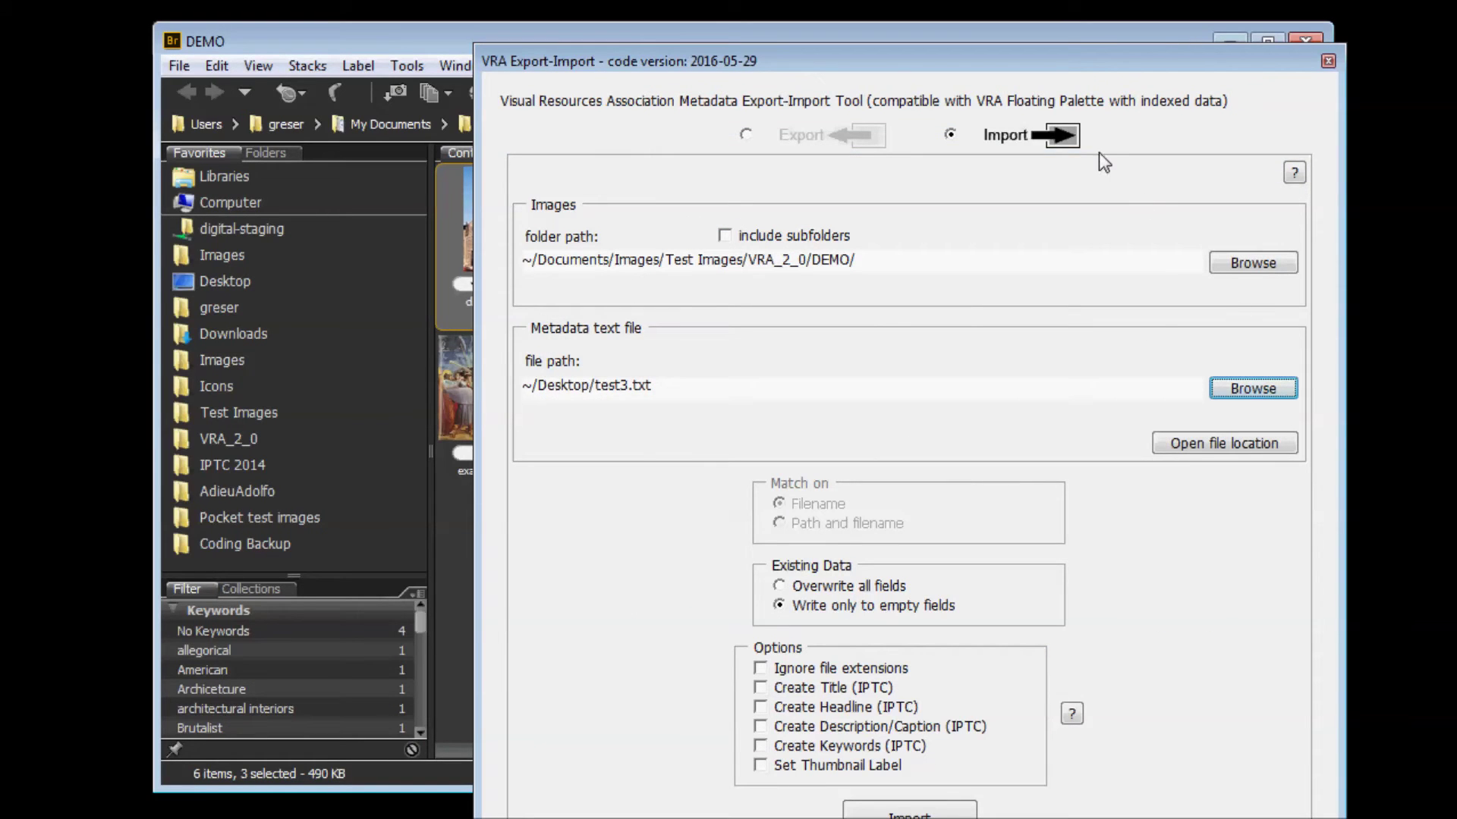
{"action": "left_click_drag", "start_coordinate": [1046, 53], "coordinate": [1001, 3]}
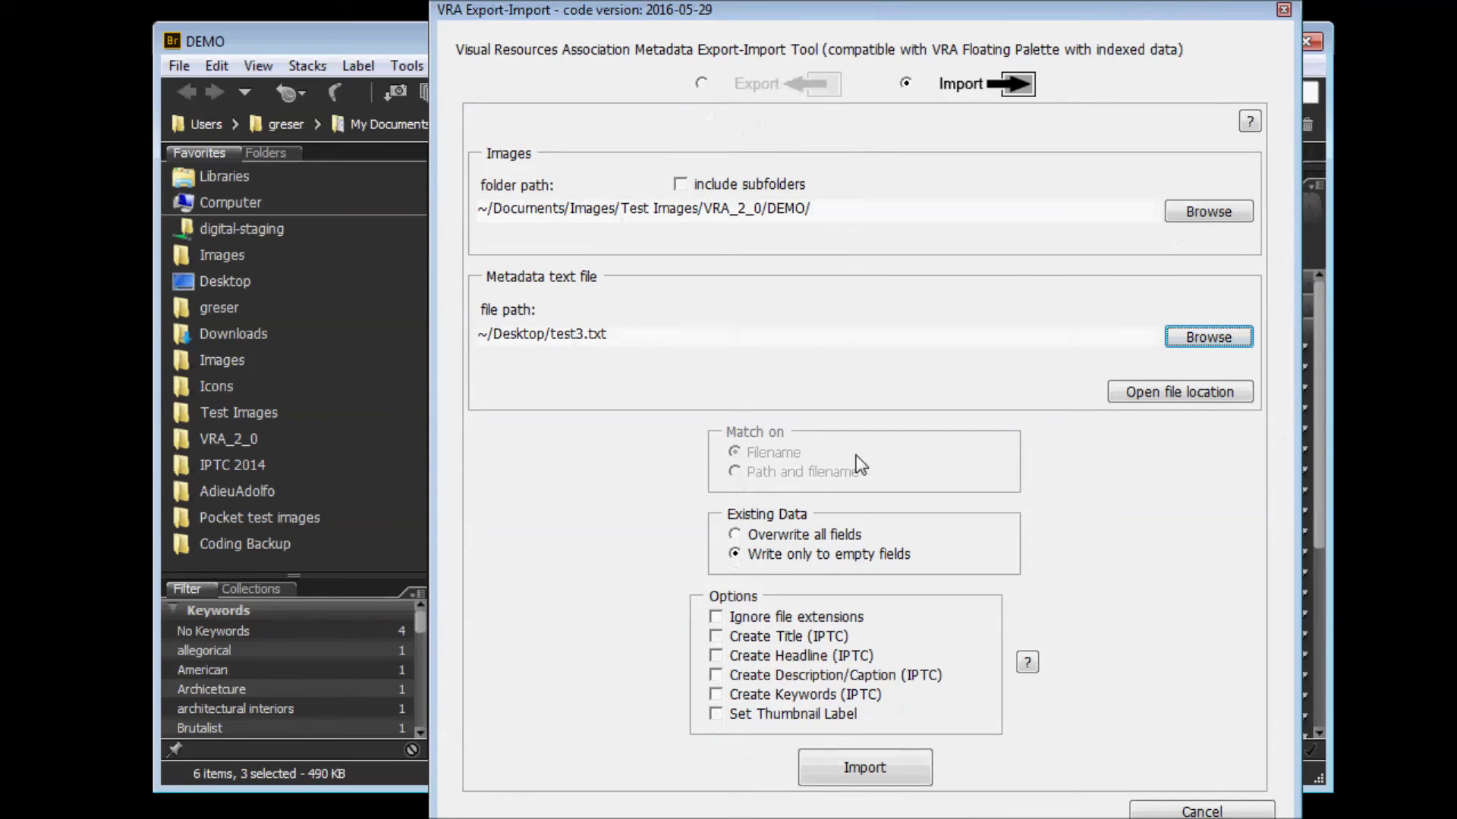
{"action": "left_click", "coordinate": [689, 182]}
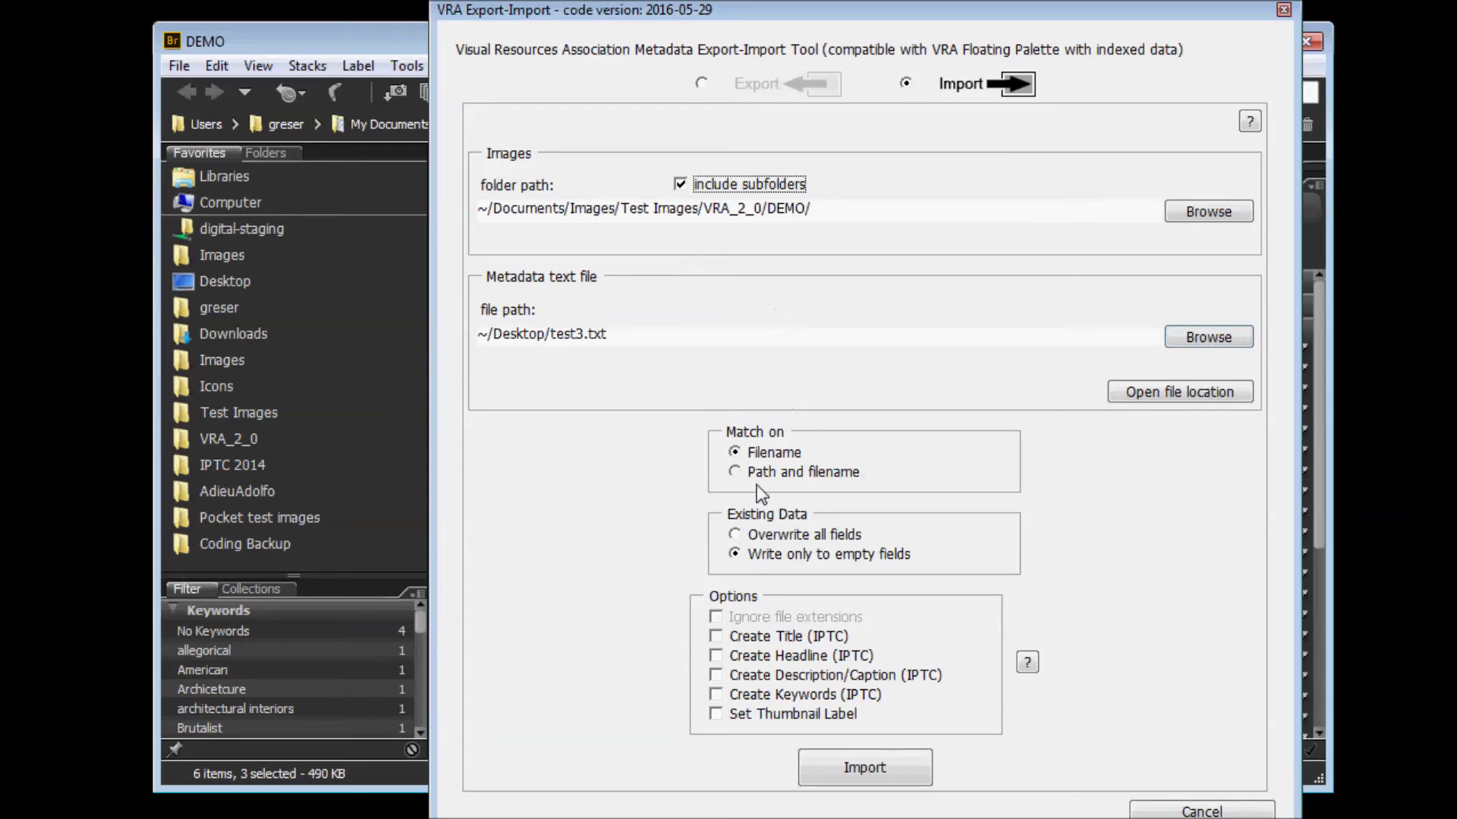
{"action": "mouse_move", "coordinate": [767, 480]}
{"action": "left_click_drag", "start_coordinate": [922, 9], "coordinate": [992, 9]}
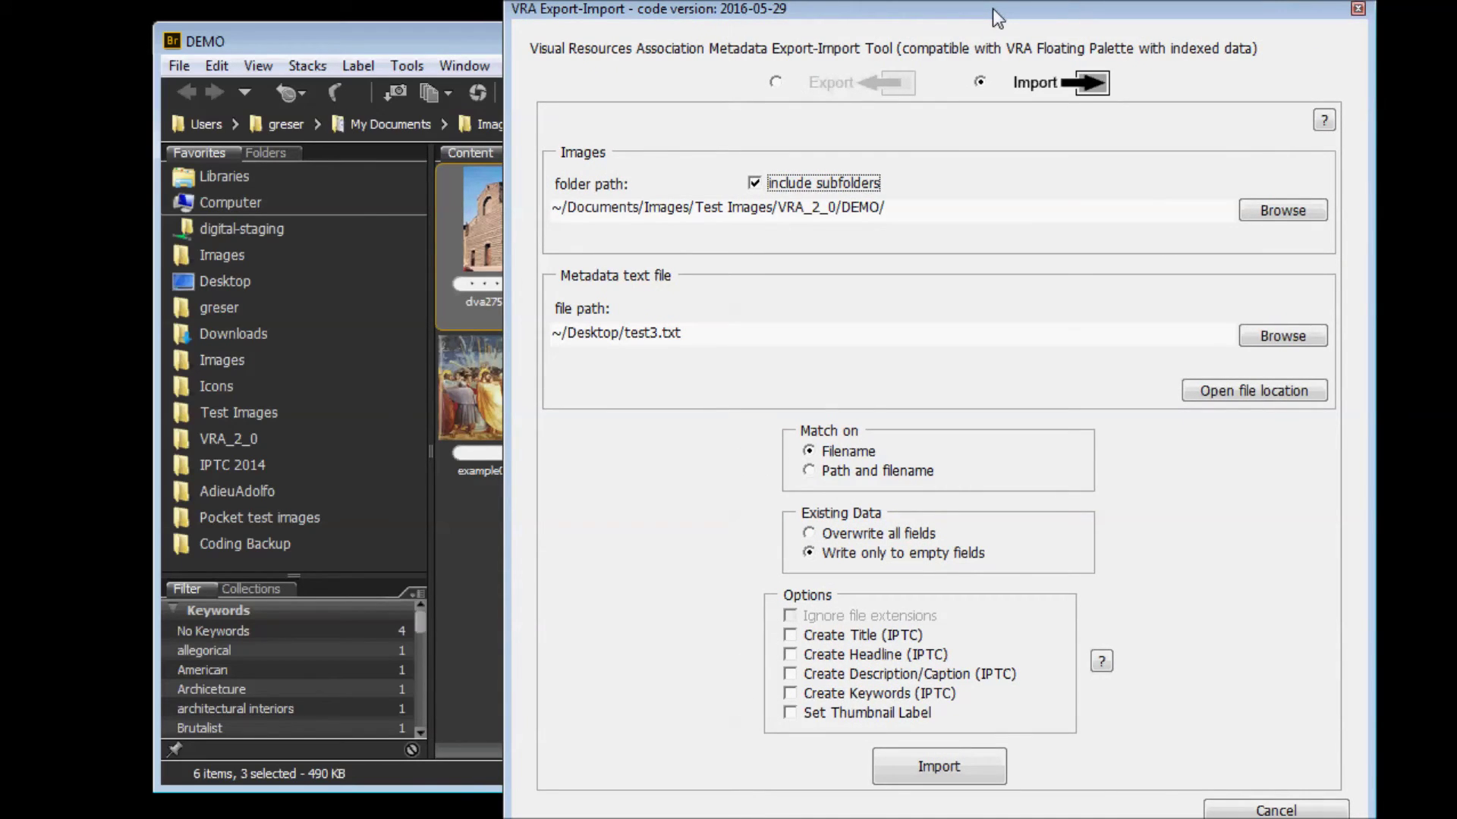
Turn off subfolders and, after trying Overwrite all fields, keep 'Write only to empty fields'
{"action": "left_click", "coordinate": [755, 183]}
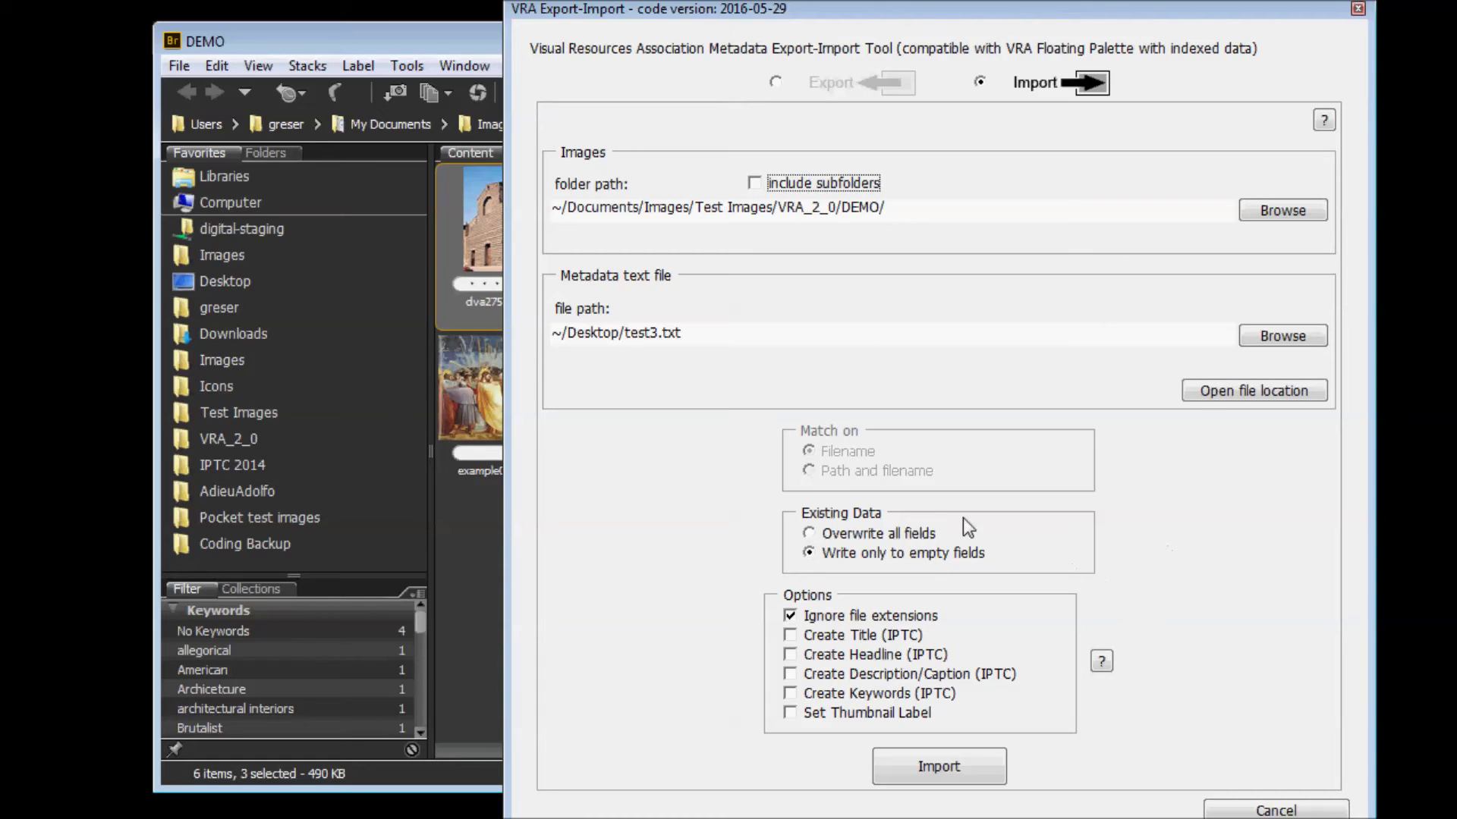
{"action": "left_click", "coordinate": [809, 533]}
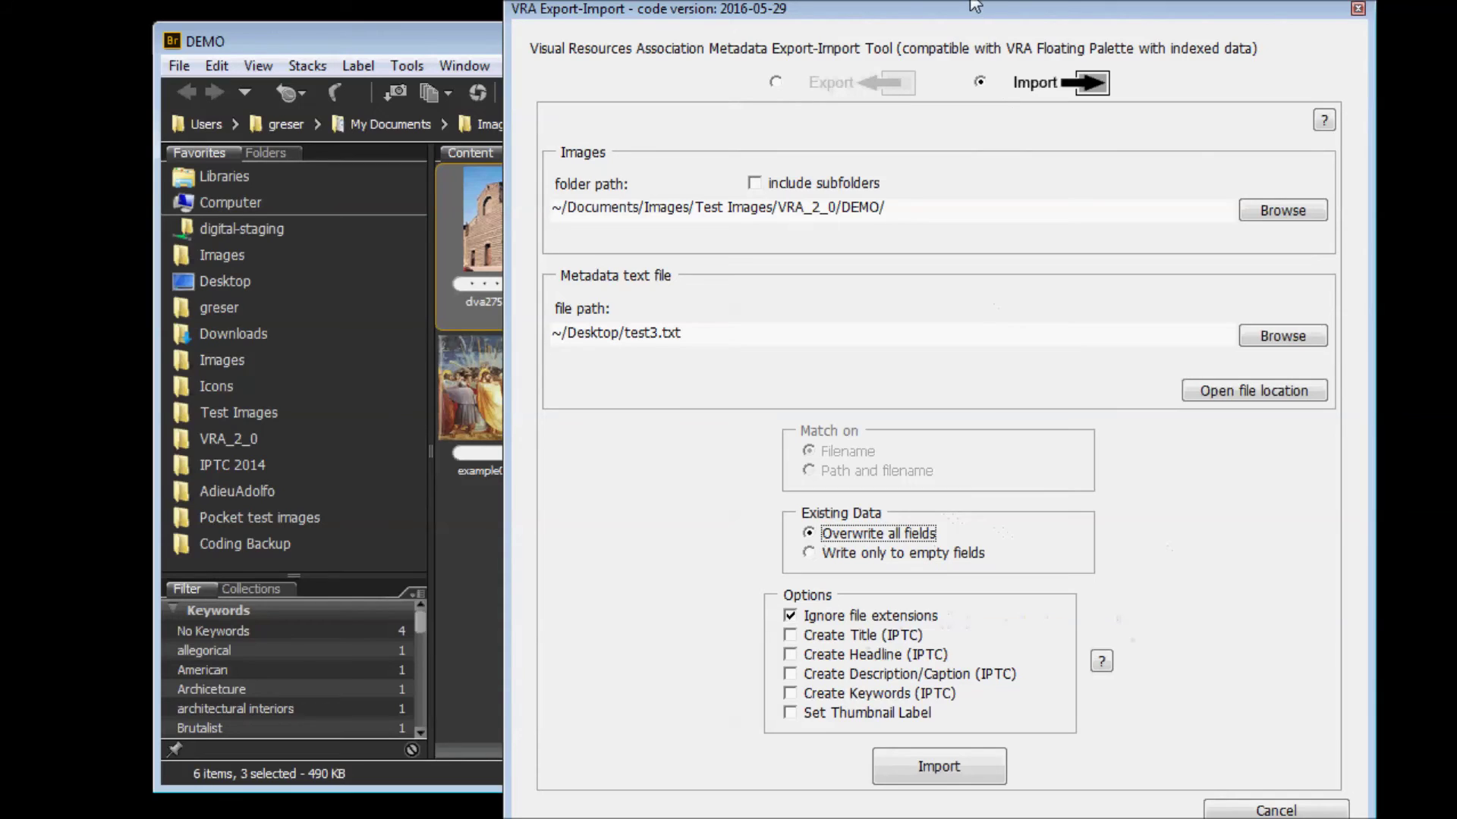
{"action": "left_click_drag", "start_coordinate": [965, 4], "coordinate": [889, 2]}
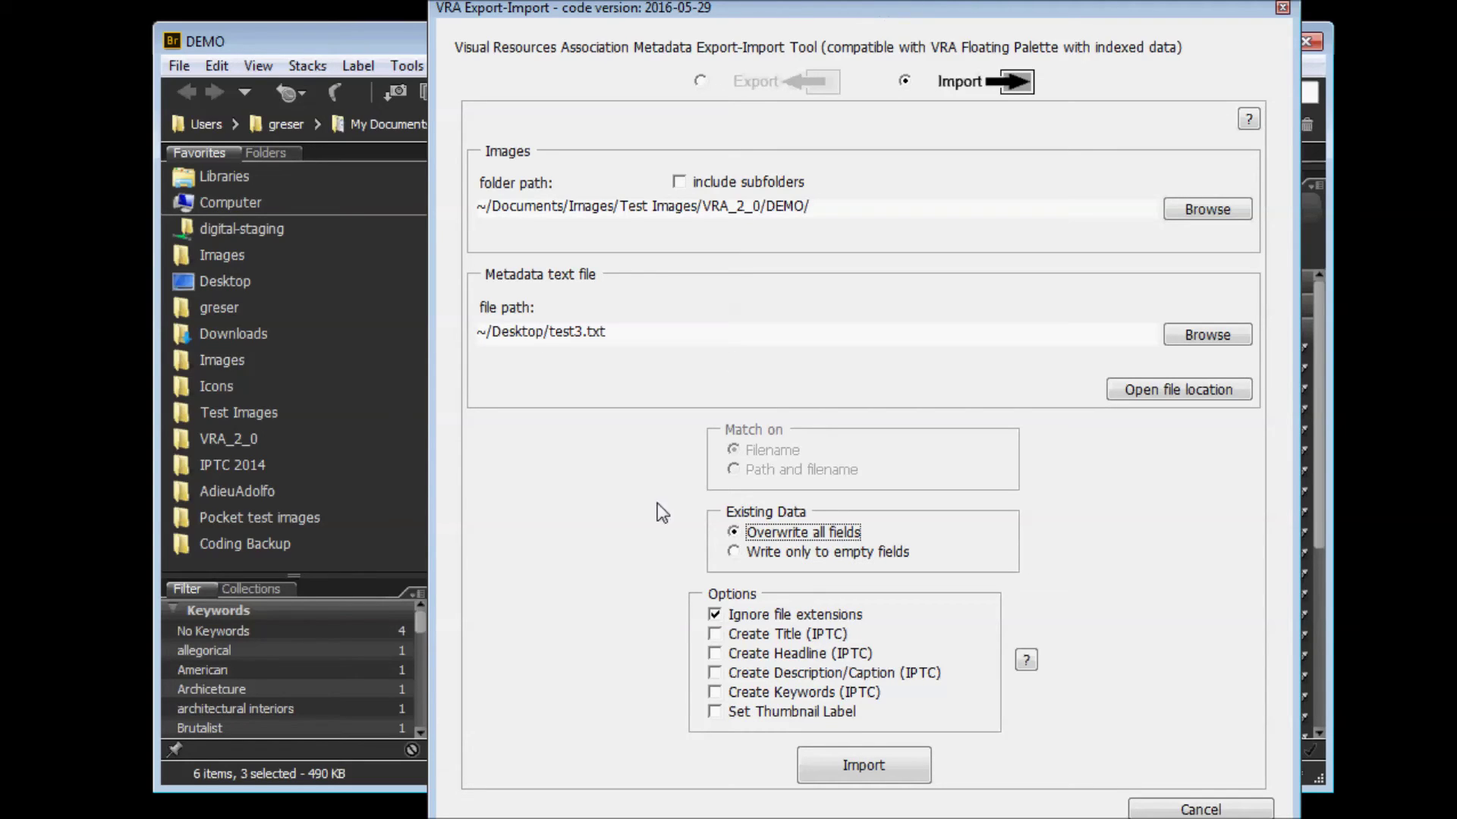
{"action": "left_click", "coordinate": [734, 552]}
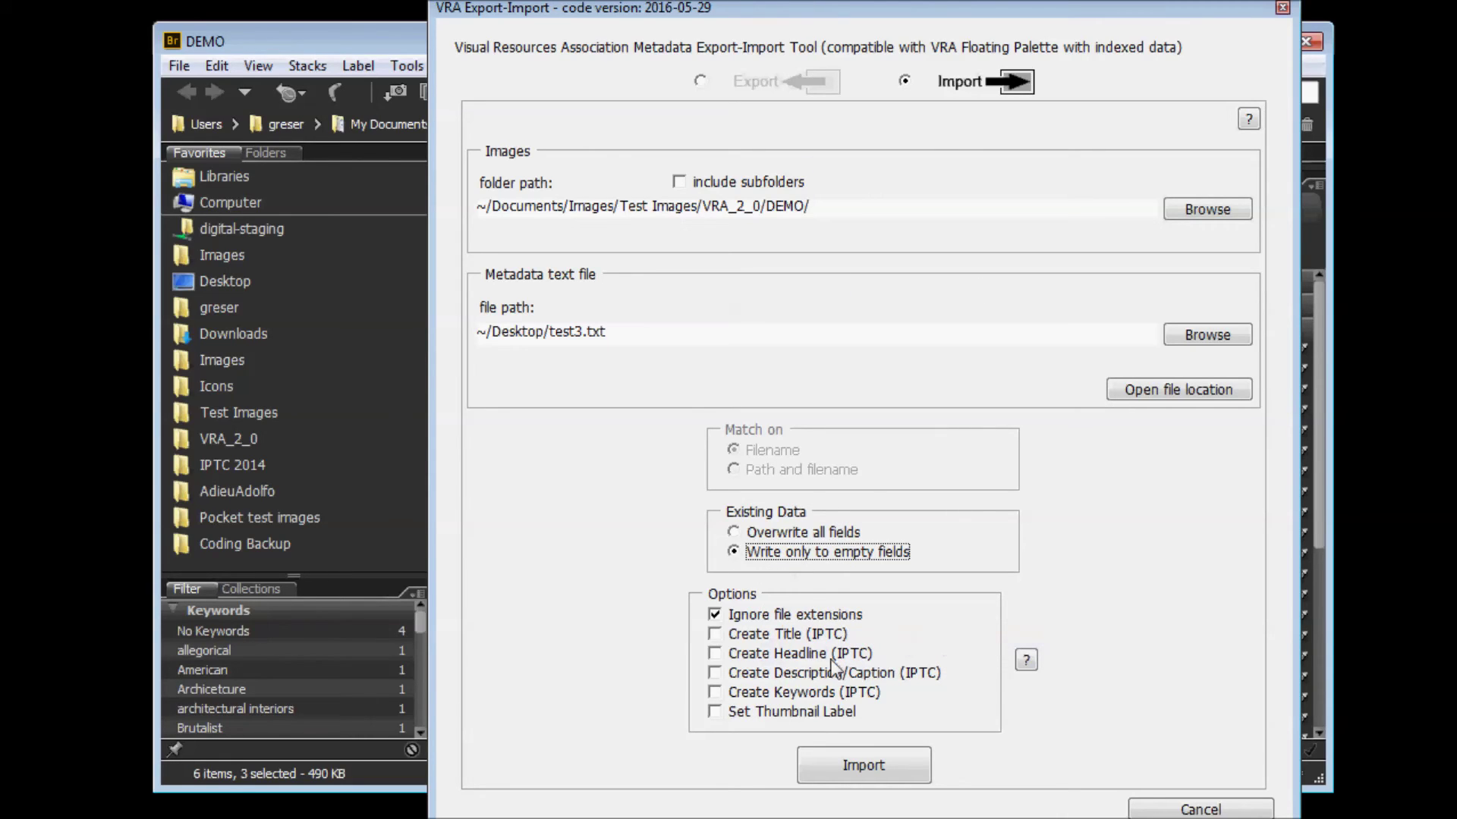
Enable Create Title, Headline, Description/Caption, Keywords (IPTC) and Set Thumbnail Label
{"action": "mouse_move", "coordinate": [796, 628]}
{"action": "left_click_drag", "start_coordinate": [1036, 6], "coordinate": [1019, 3]}
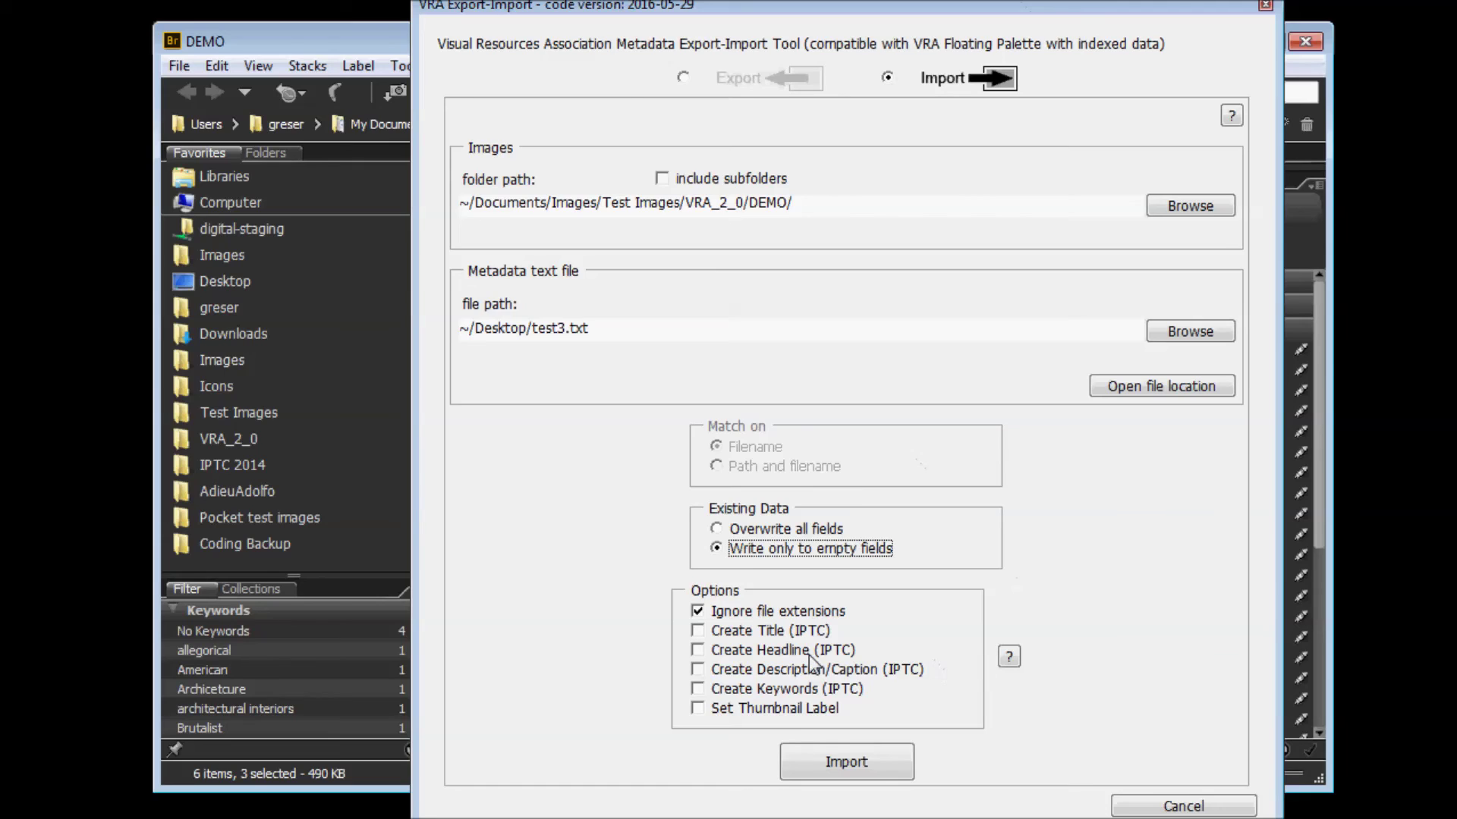
{"action": "mouse_move", "coordinate": [751, 671]}
{"action": "left_click", "coordinate": [761, 632]}
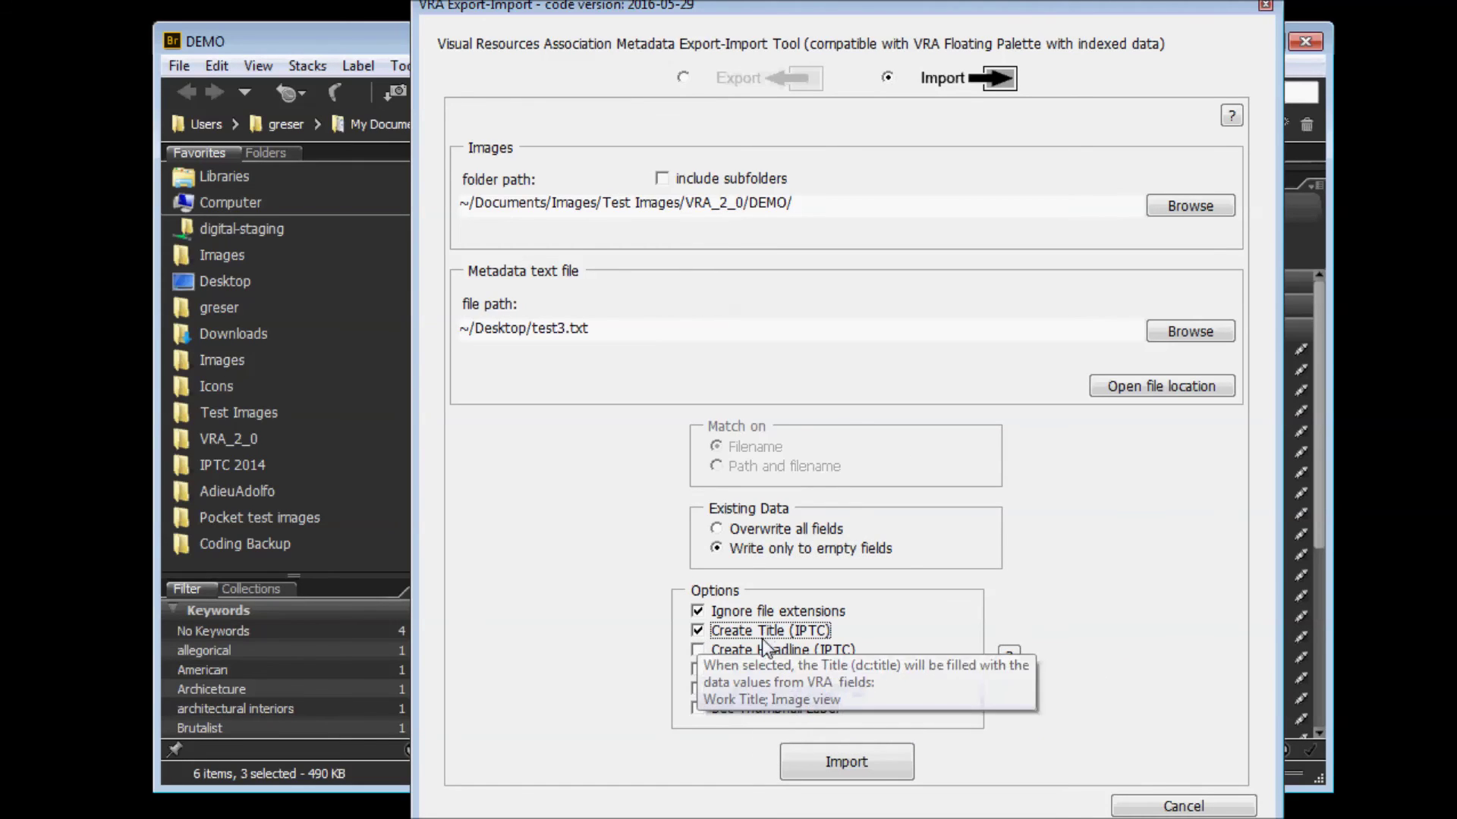
{"action": "left_click", "coordinate": [704, 654]}
{"action": "left_click", "coordinate": [699, 672]}
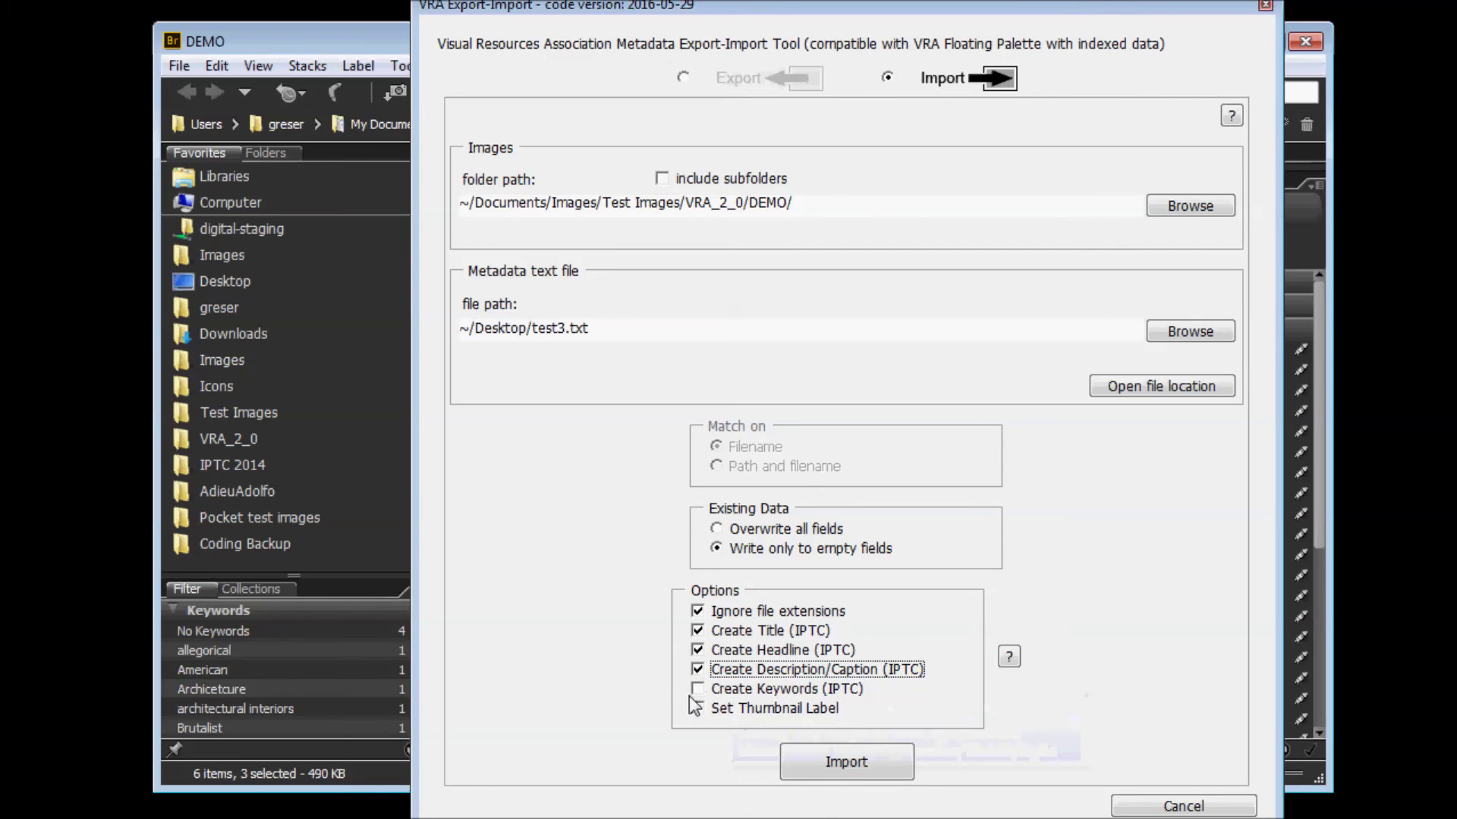
{"action": "left_click", "coordinate": [698, 689]}
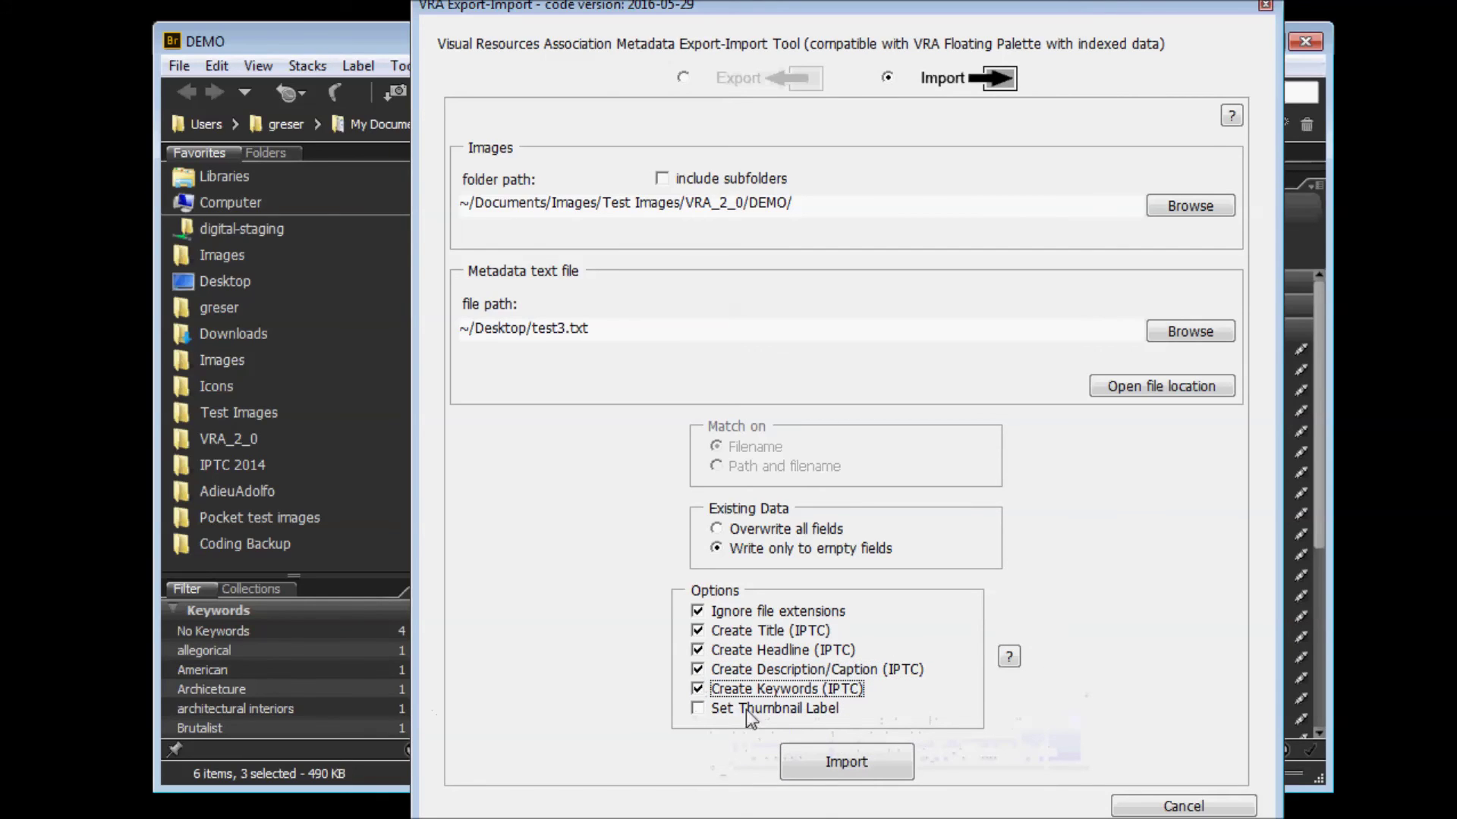
{"action": "left_click", "coordinate": [698, 711]}
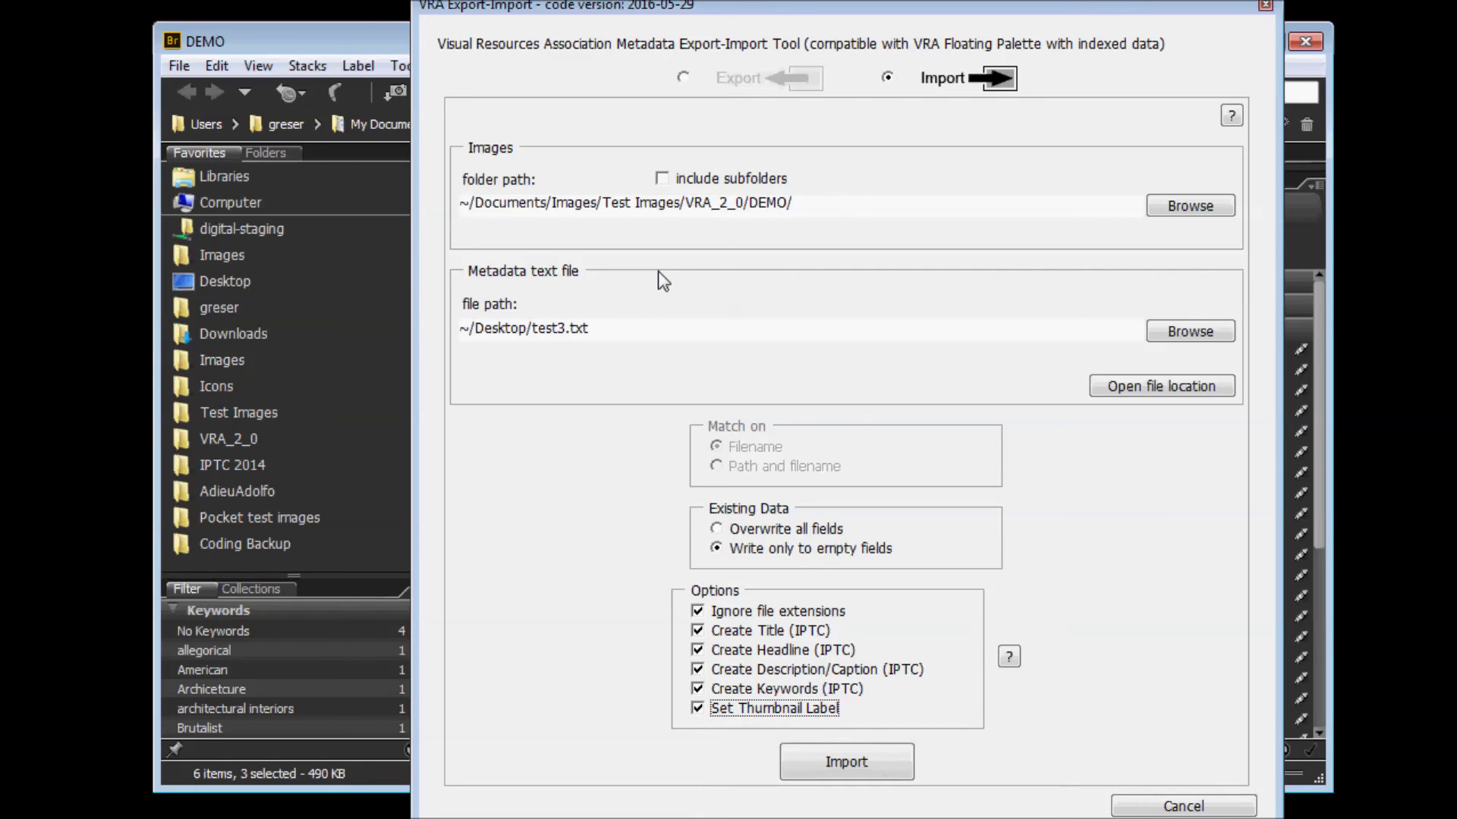
Import the VRA metadata into the 6 DEMO images, close the report, then select EMwg-VRA.jpg
{"action": "left_click", "coordinate": [818, 768]}
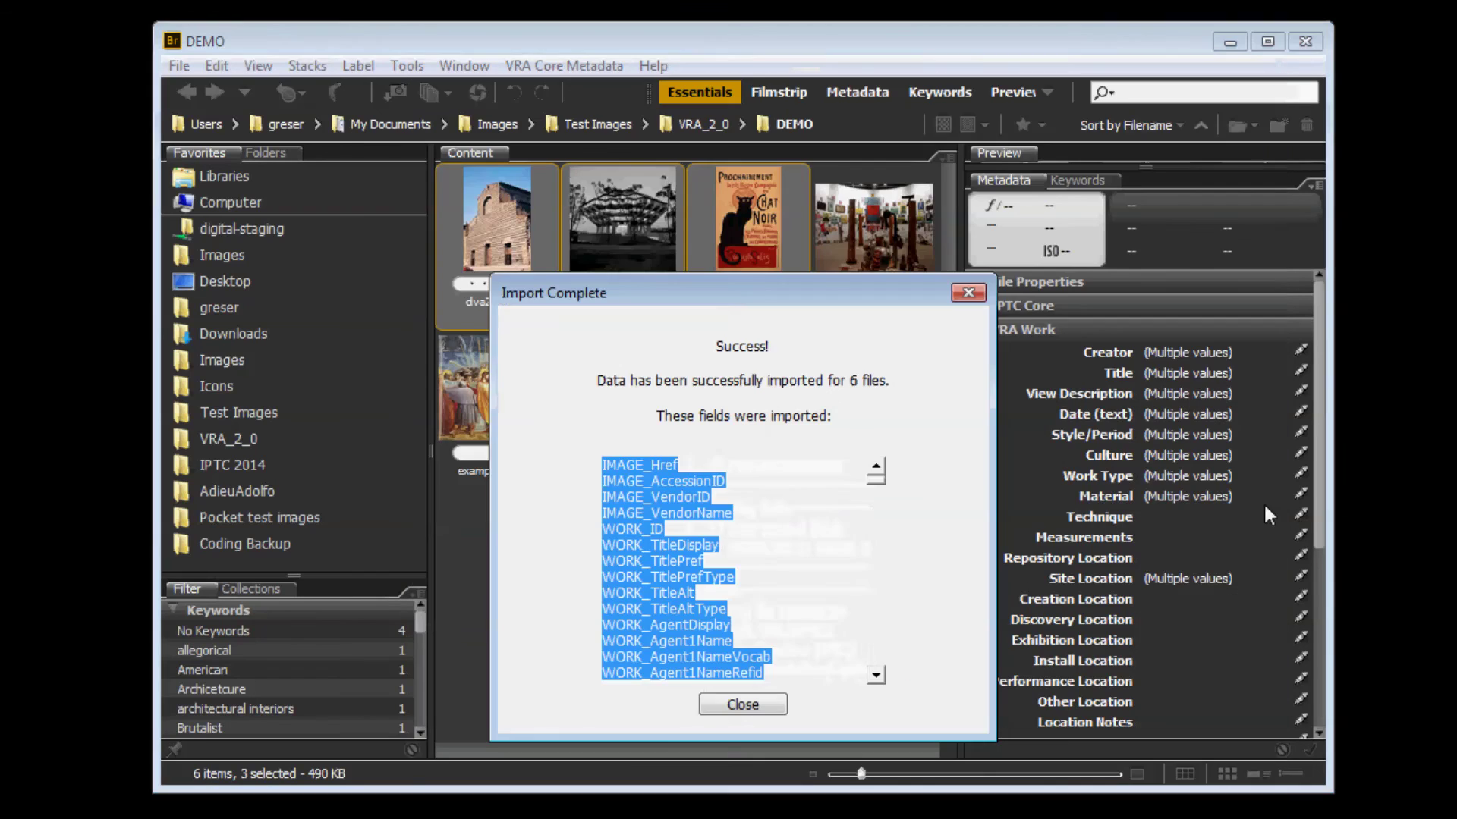
{"action": "left_click_drag", "start_coordinate": [872, 286], "coordinate": [770, 215]}
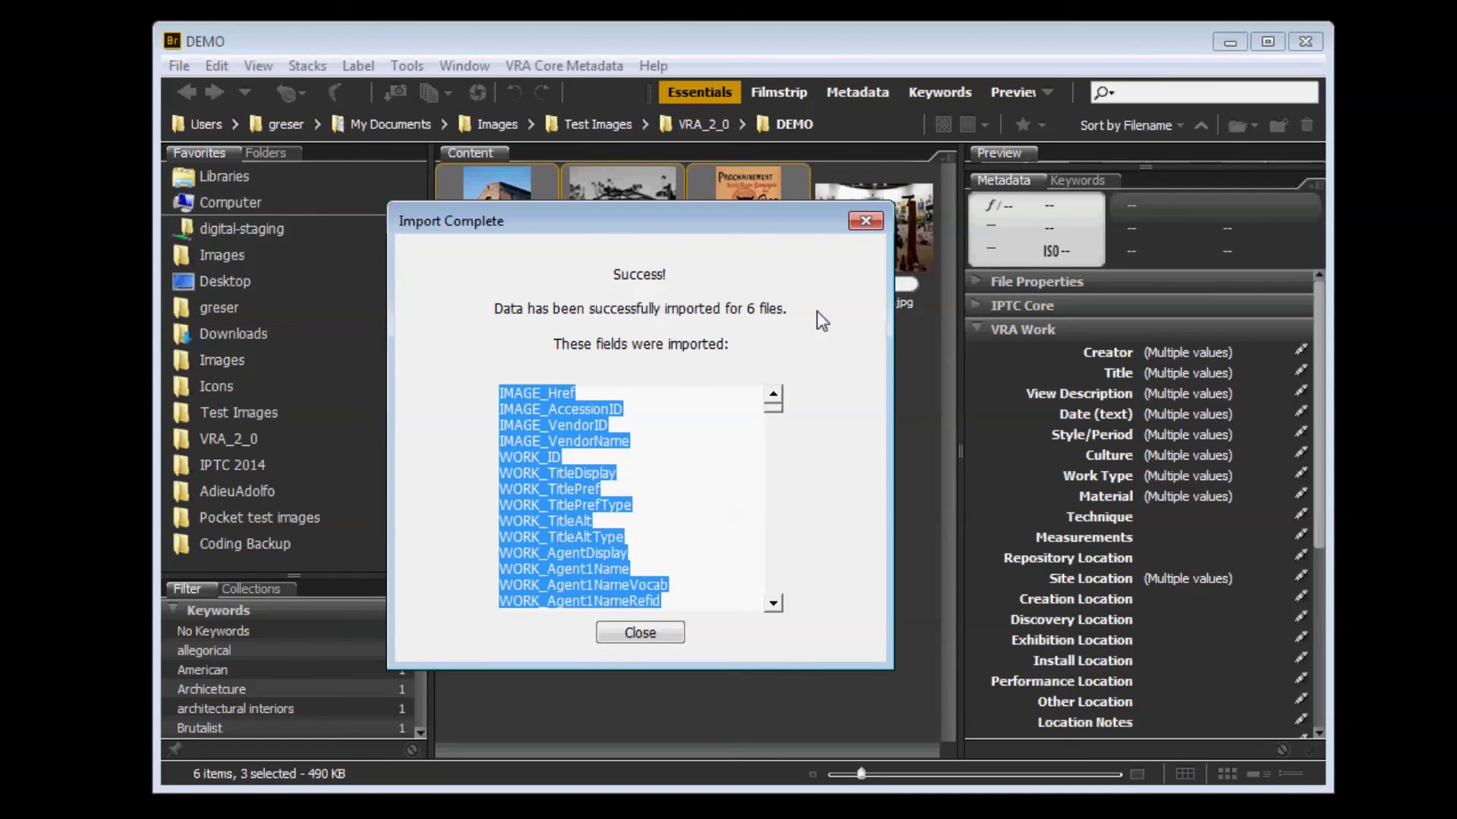
{"action": "mouse_move", "coordinate": [777, 408]}
{"action": "left_mouse_down"}
{"action": "mouse_move", "coordinate": [780, 603]}
{"action": "mouse_move", "coordinate": [775, 406]}
{"action": "left_mouse_up"}
{"action": "left_click", "coordinate": [625, 635]}
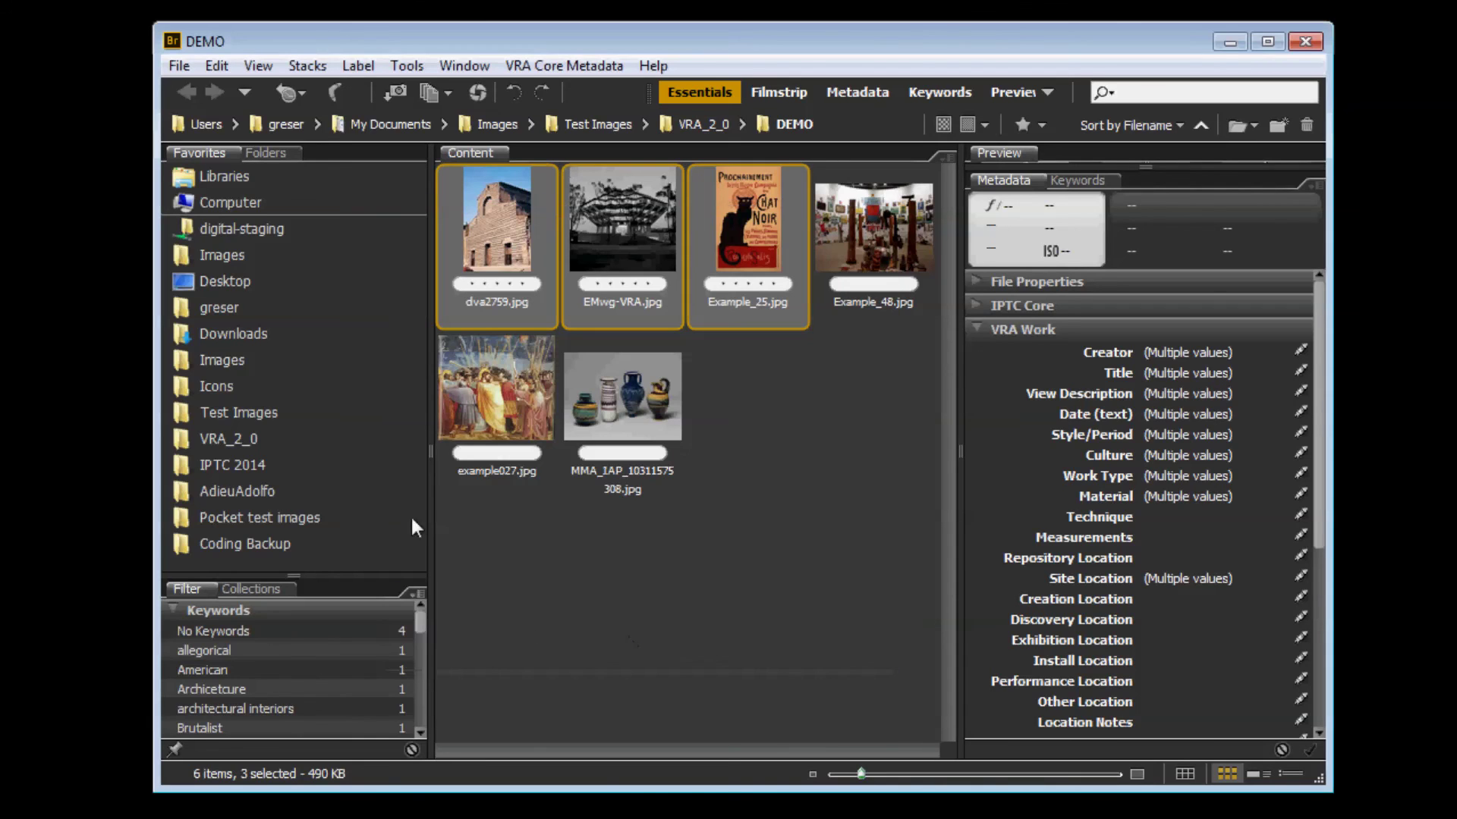
{"action": "left_click", "coordinate": [621, 240]}
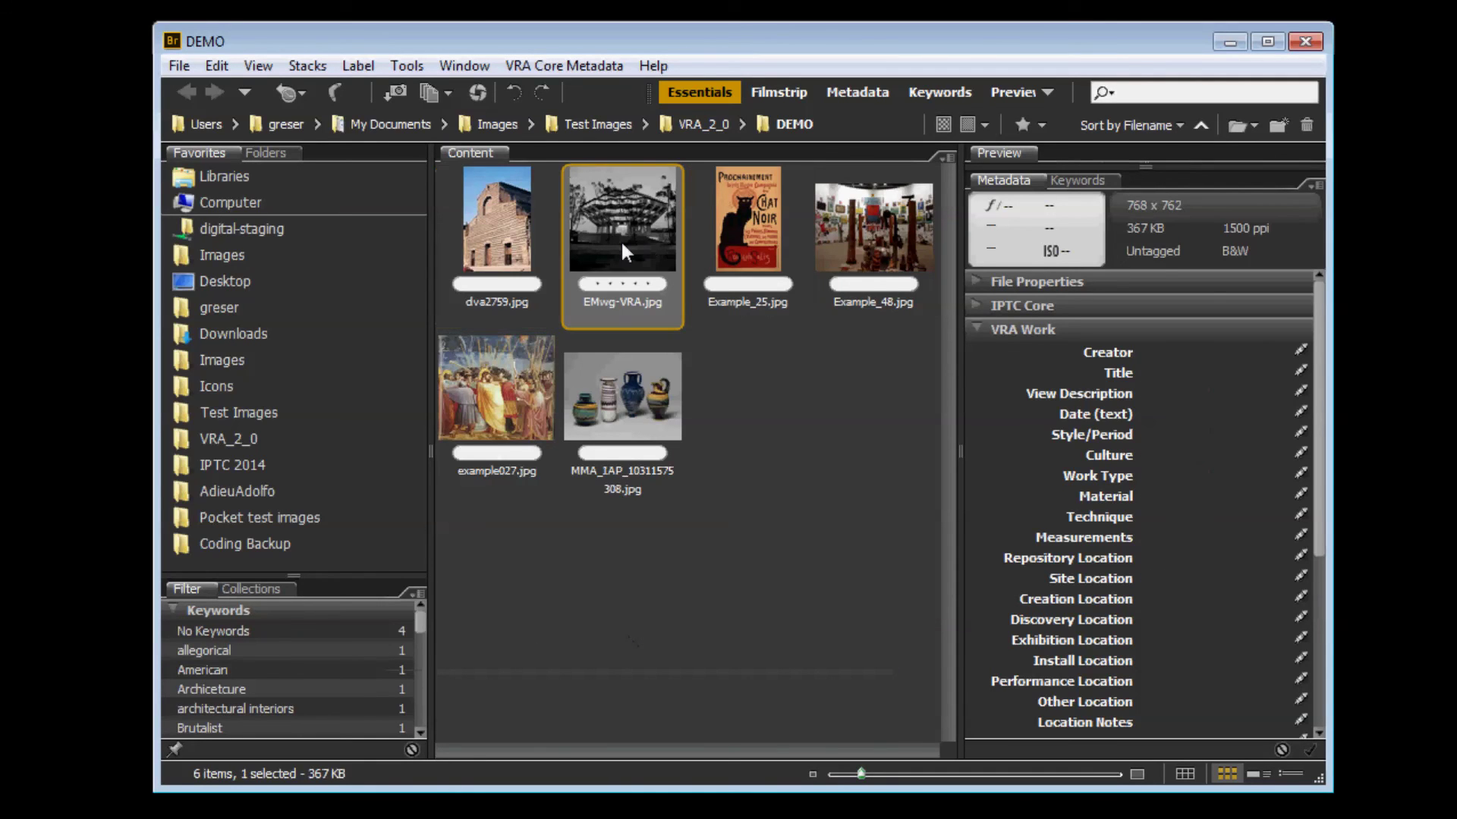